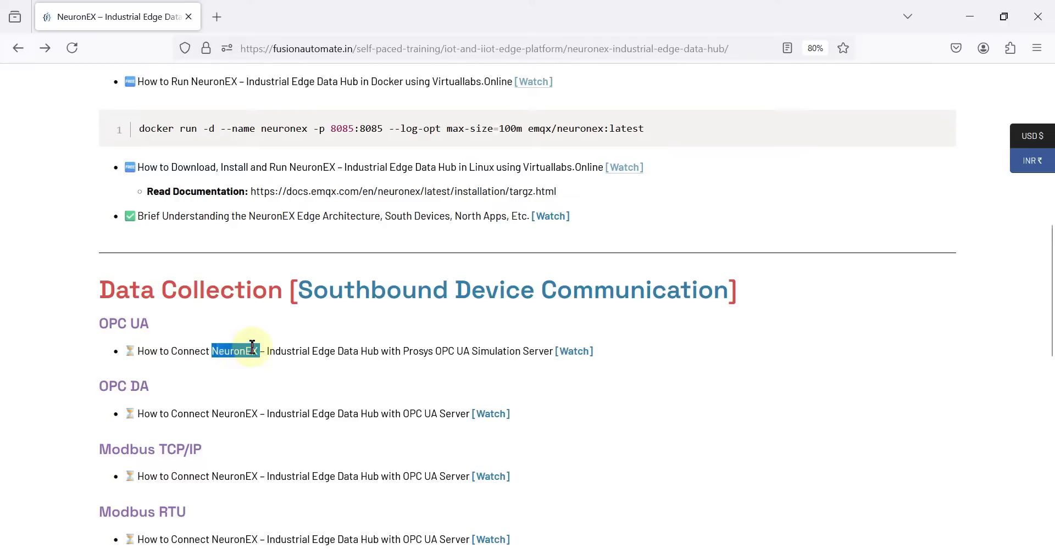
- Switch to NeuronEX's South Devices page and review the edge architecture image and the Prosys OPC UA Simulation Server status
drag(297, 291, 696, 300)
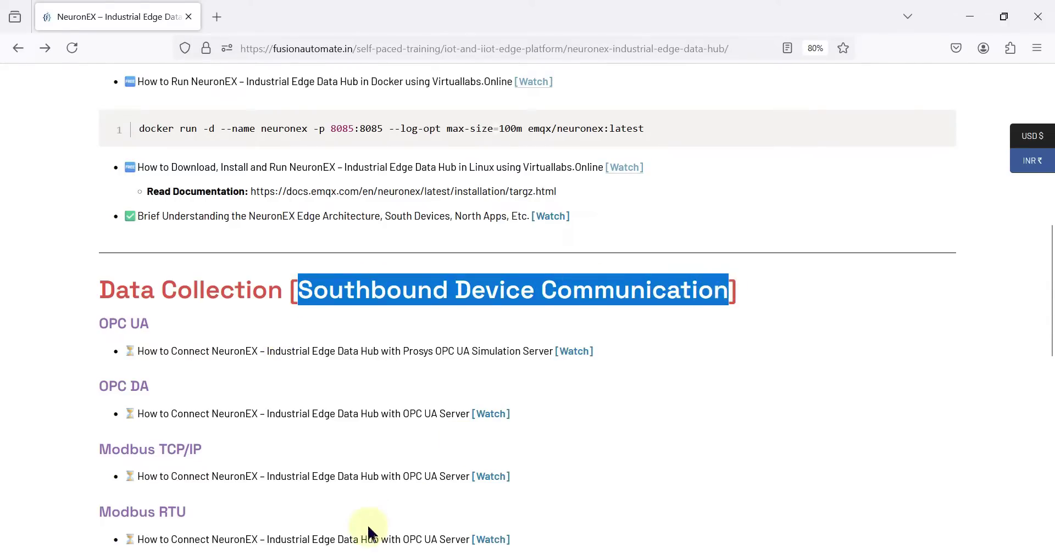
key(alt+Tab)
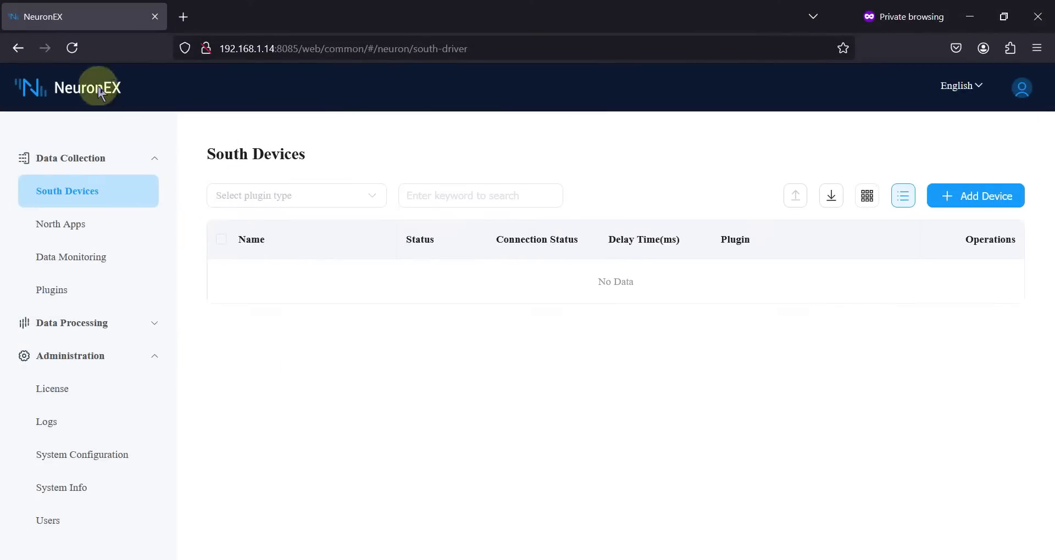
click(87, 197)
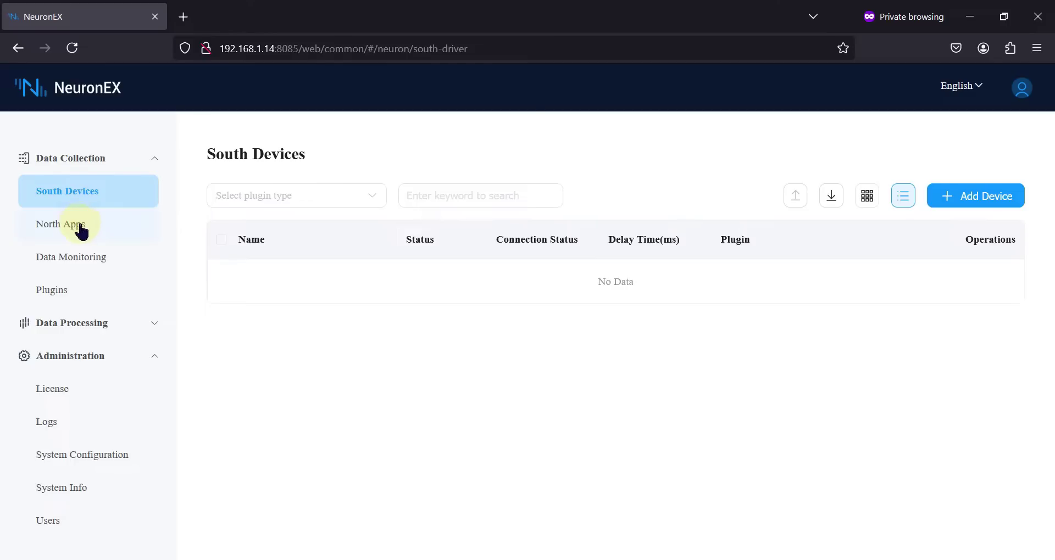
click(342, 552)
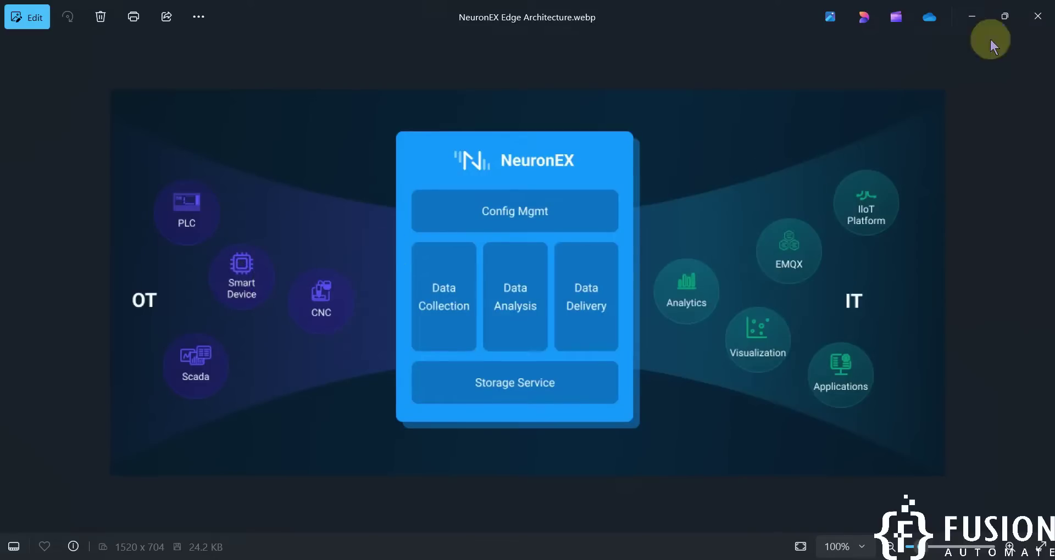
click(969, 18)
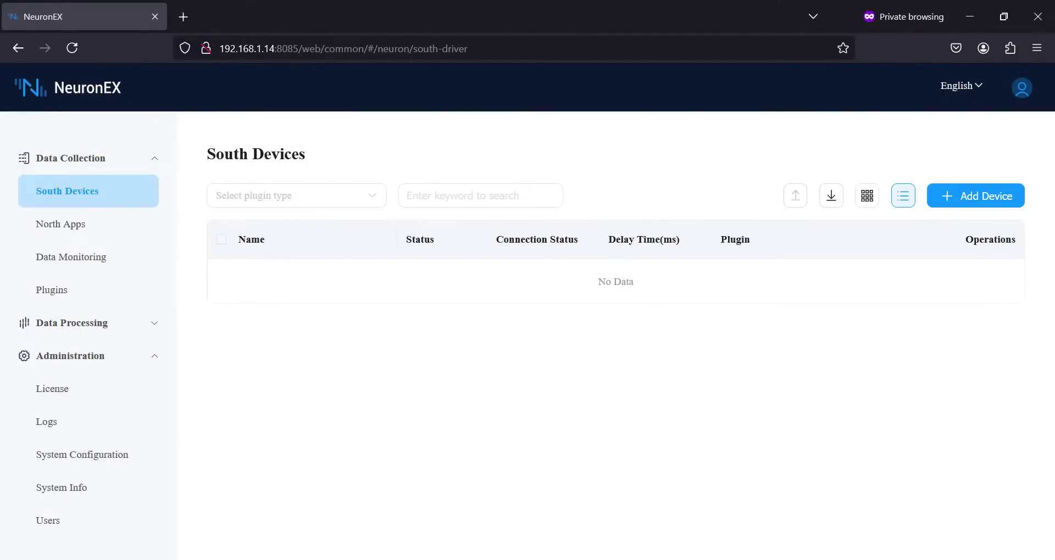
key(alt+Tab)
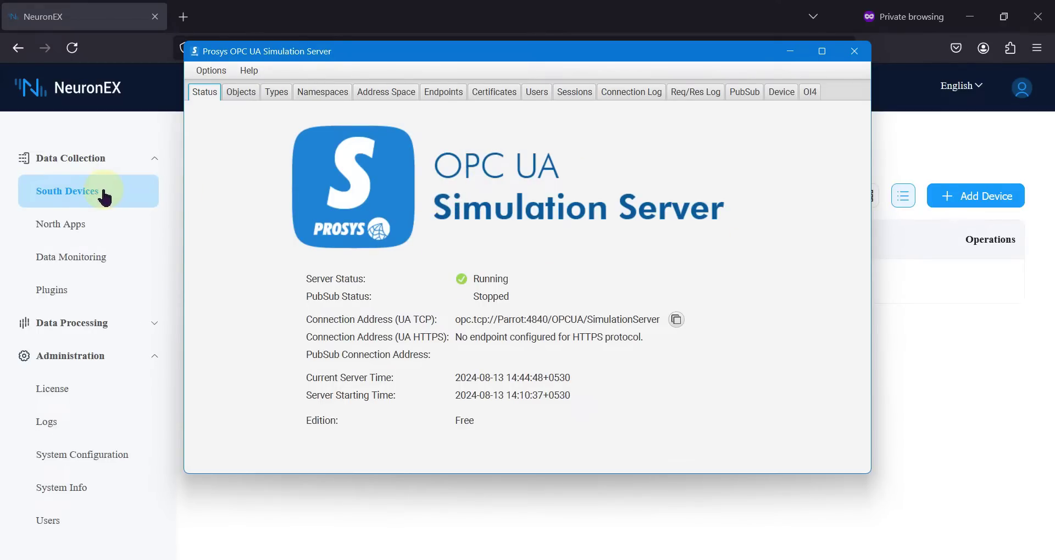
click(971, 367)
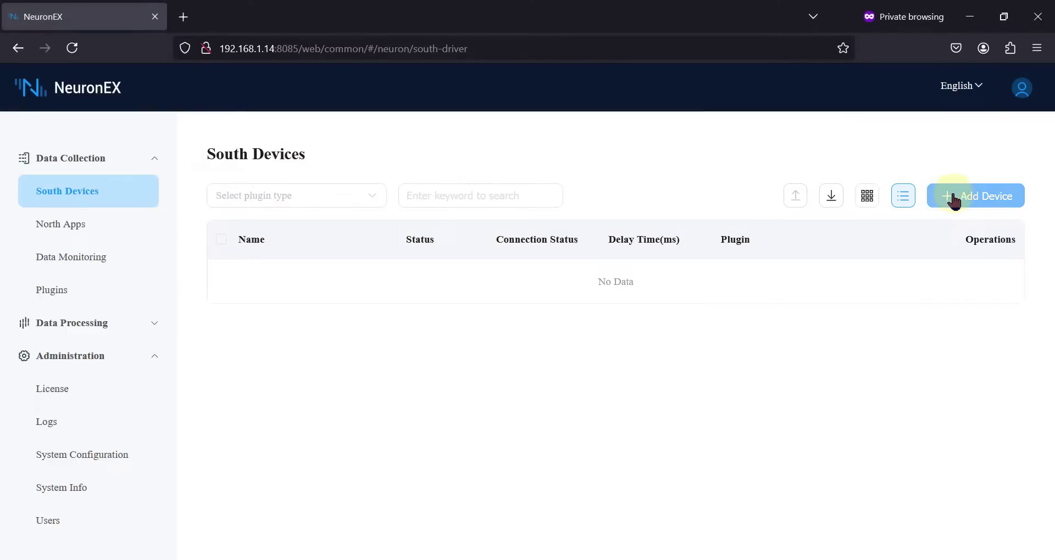
- Start a new south device named "Prosys OPCUA Simulation Server" with the OPC UA plugin
click(957, 198)
click(437, 256)
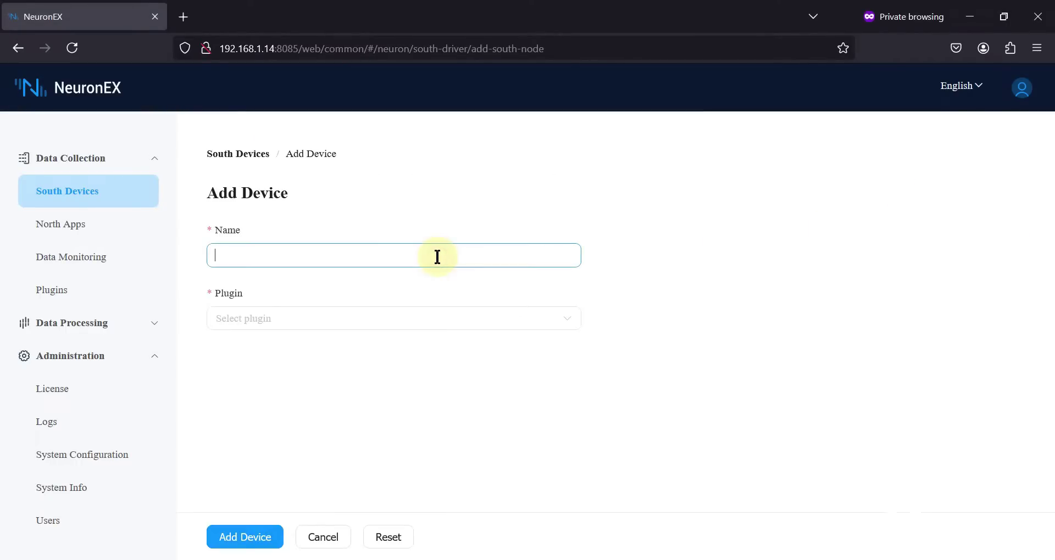
text(Porsys OPCUA Simulation Server)
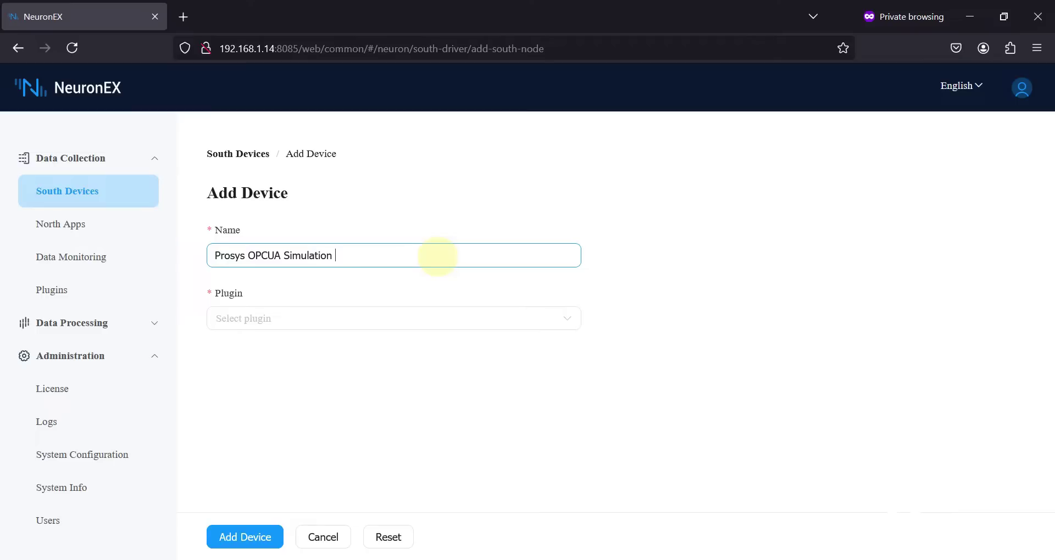
click(480, 315)
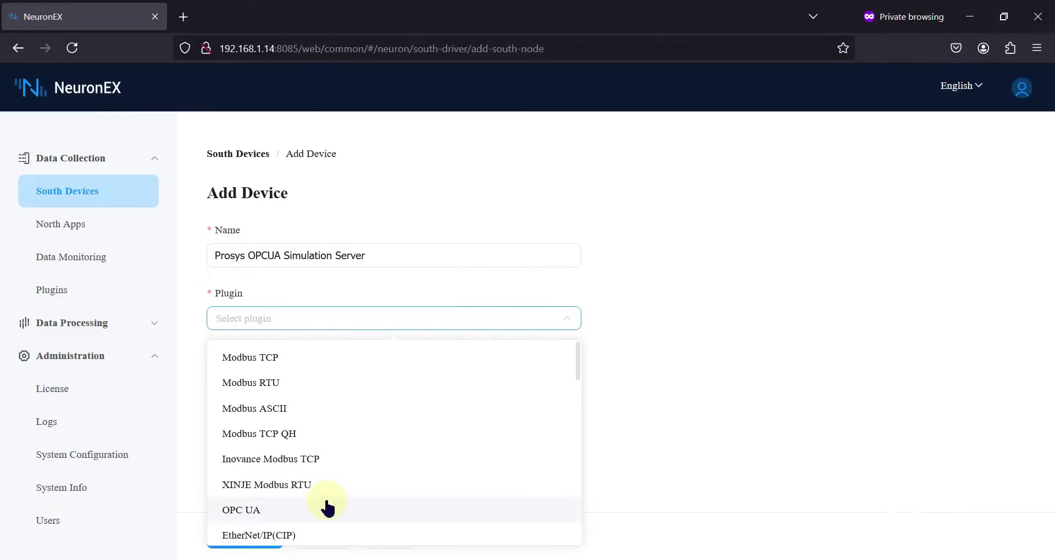
click(328, 509)
- Copy the UA TCP connection address from Prosys OPC UA Simulation Server and paste it as the device's Endpoint URL in NeuronEX
scroll(349, 384, down, 2)
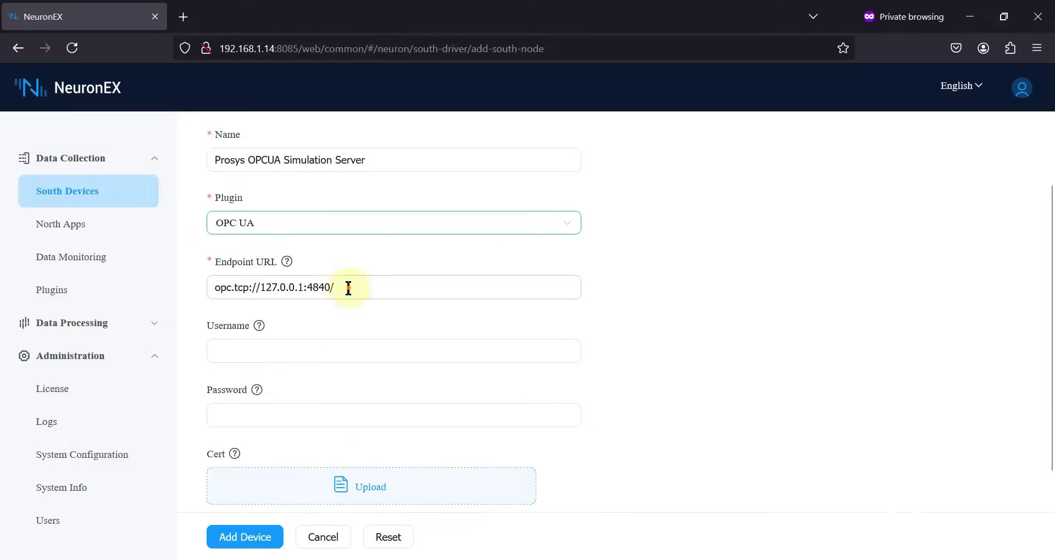
drag(353, 288, 134, 290)
key(alt+Tab)
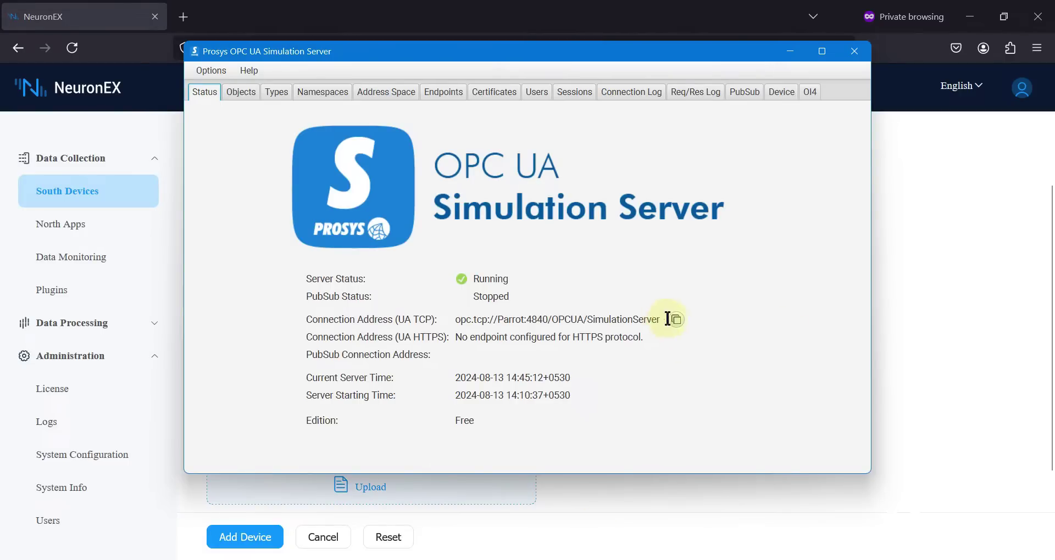
click(676, 319)
click(944, 357)
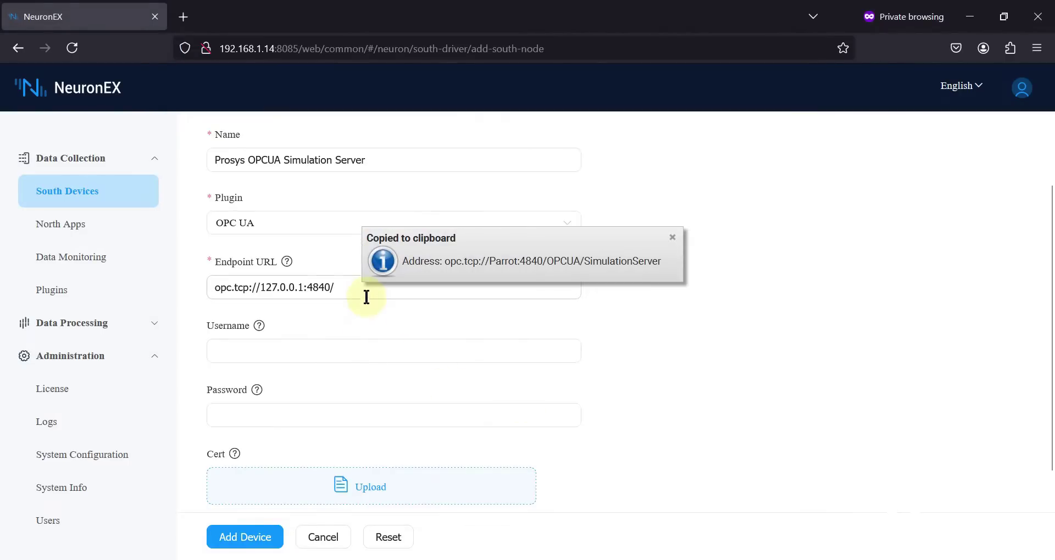
key(ctrl+v)
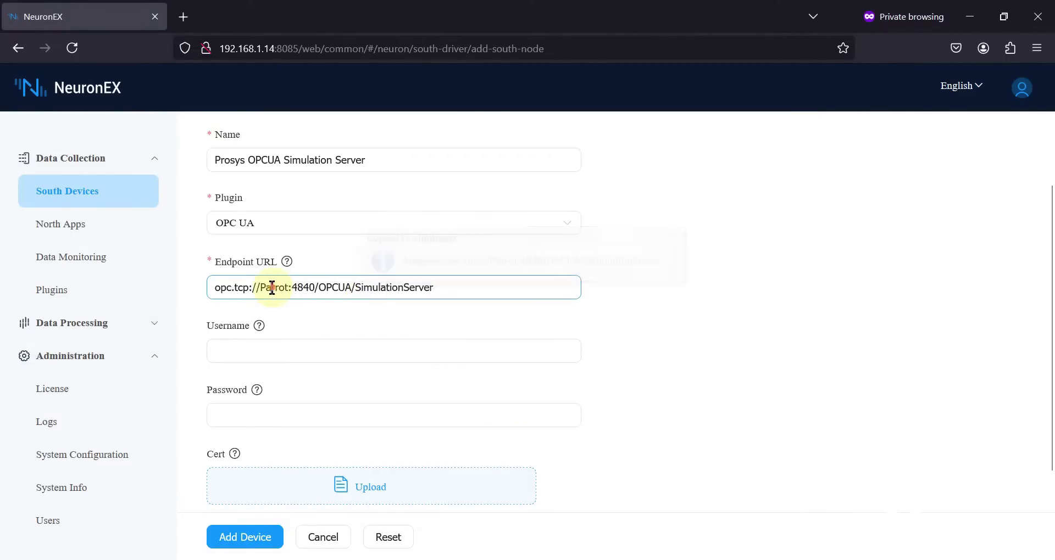
- Select the host name in the Endpoint URL and run ipconfig in Command Prompt
double_click(280, 286)
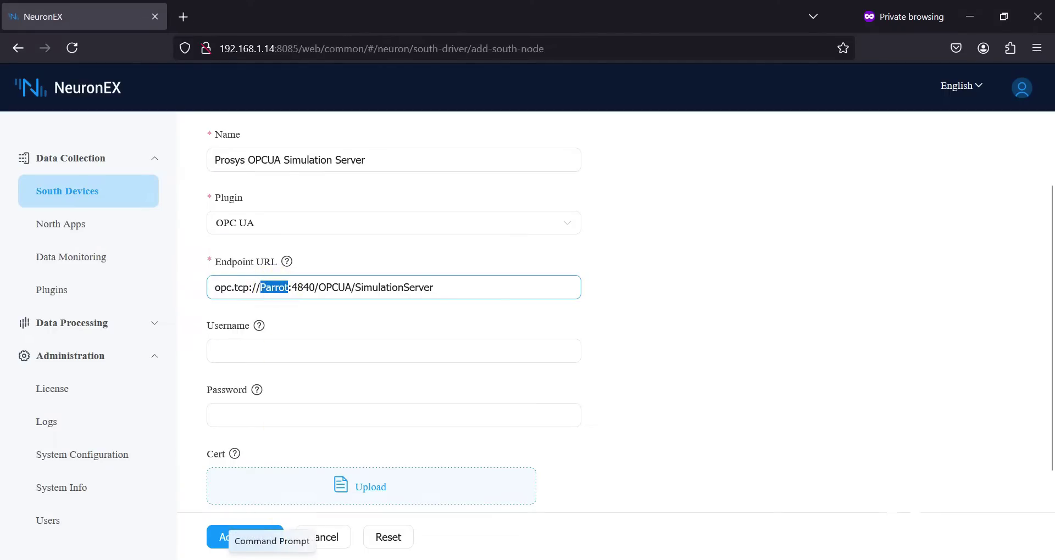
click(272, 559)
click(369, 431)
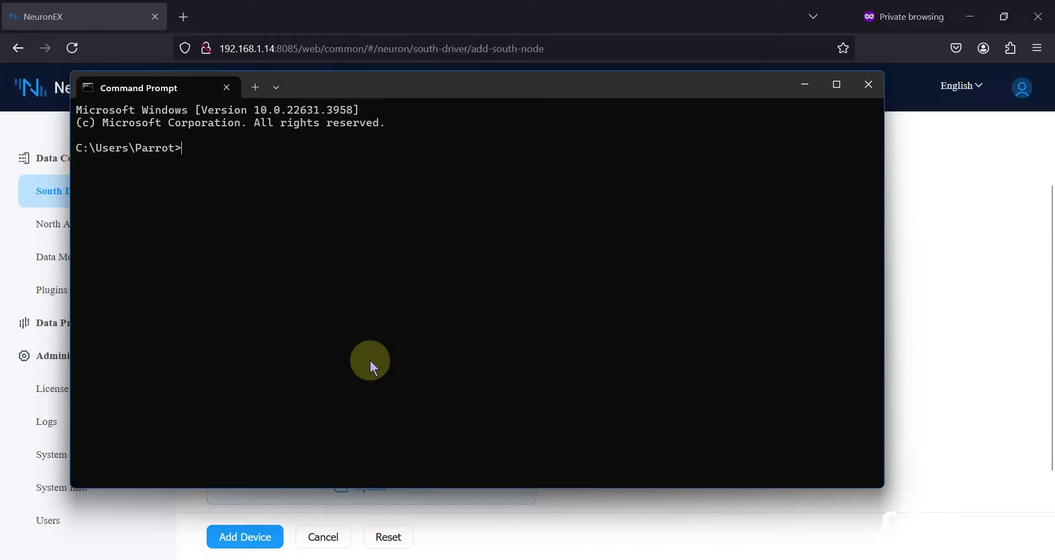
text(ipcon)
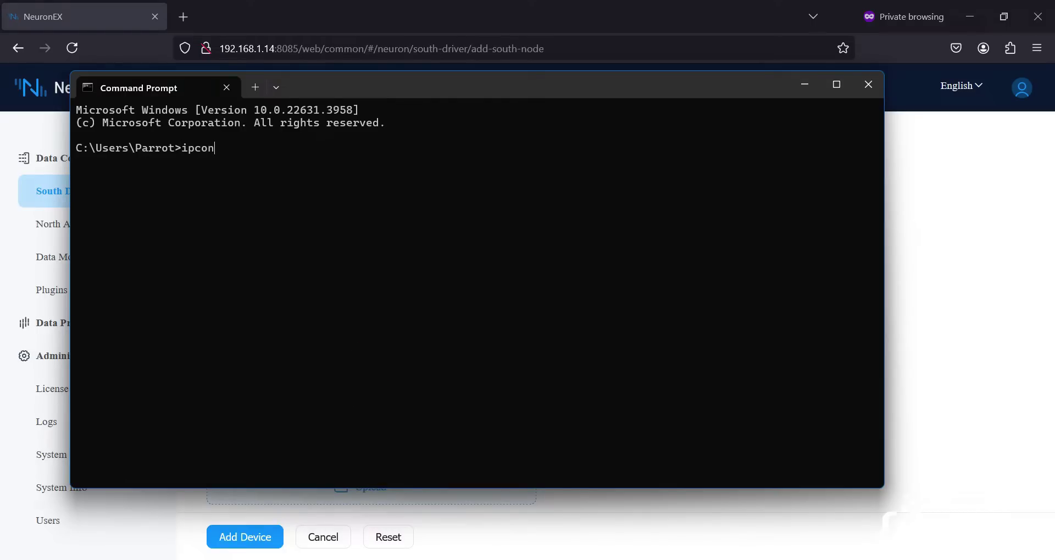
text(fig)
key(Return)
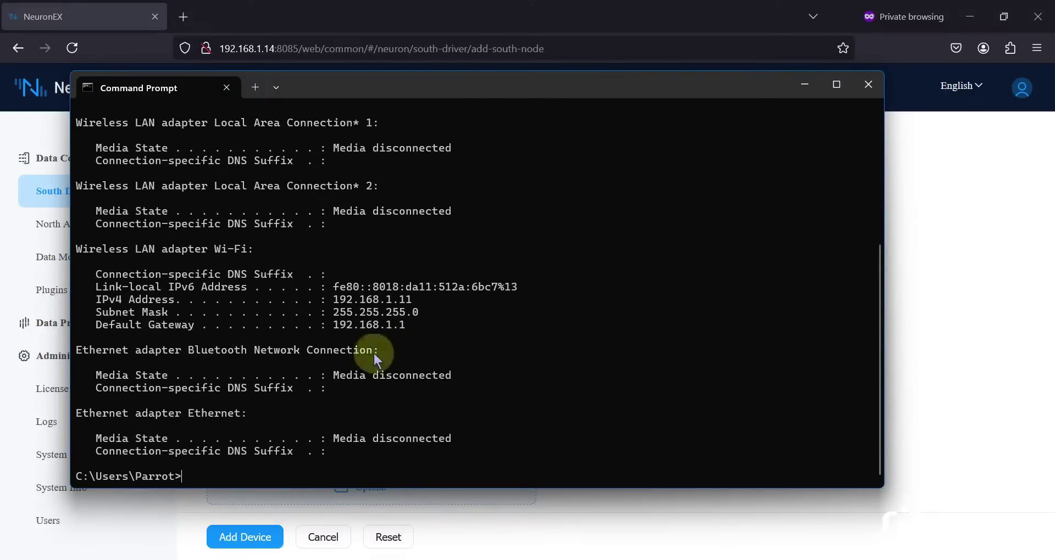
- Copy the Wi-Fi adapter's IPv4 address and replace the Endpoint URL's host name in NeuronEX with 192.168.1.11
drag(411, 299, 333, 300)
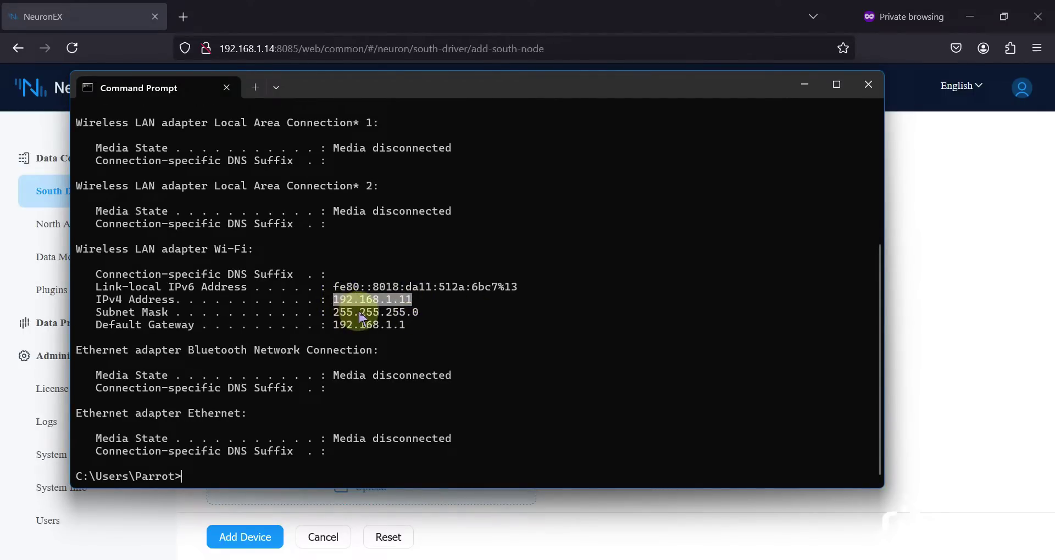
key(ctrl+c)
click(615, 7)
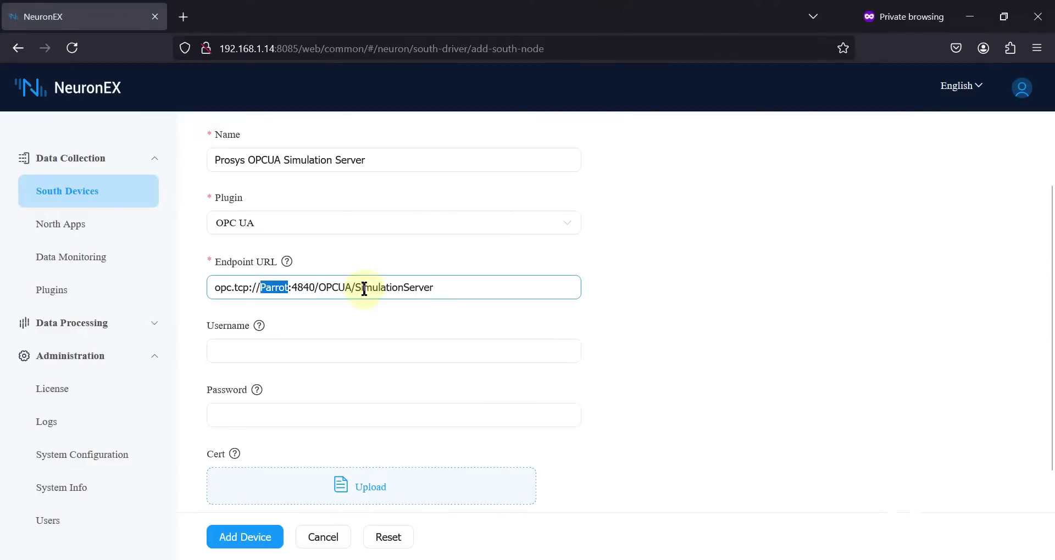
key(ctrl+v)
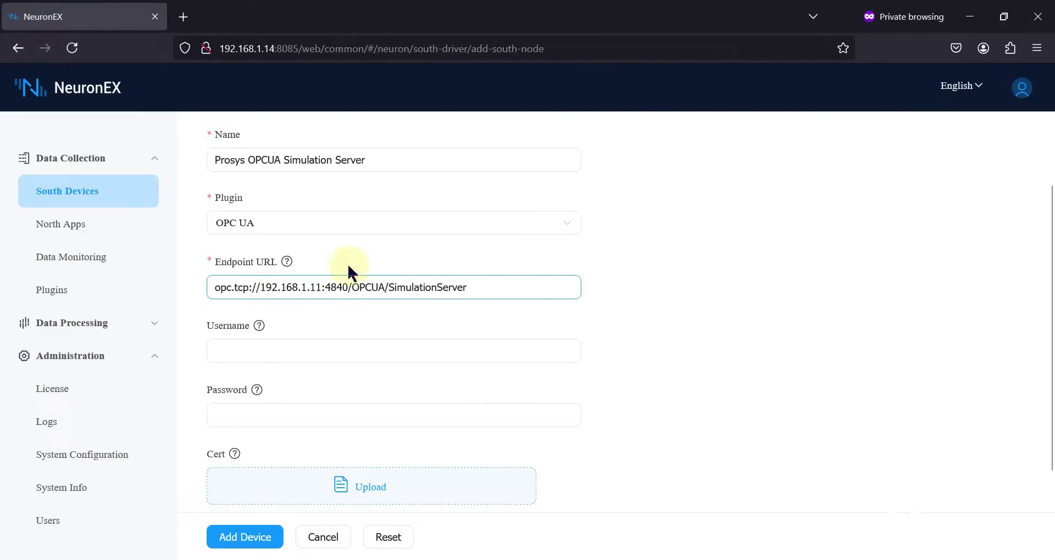
- Add the device with Username, Password, Cert and Key left empty
scroll(355, 318, down, 2)
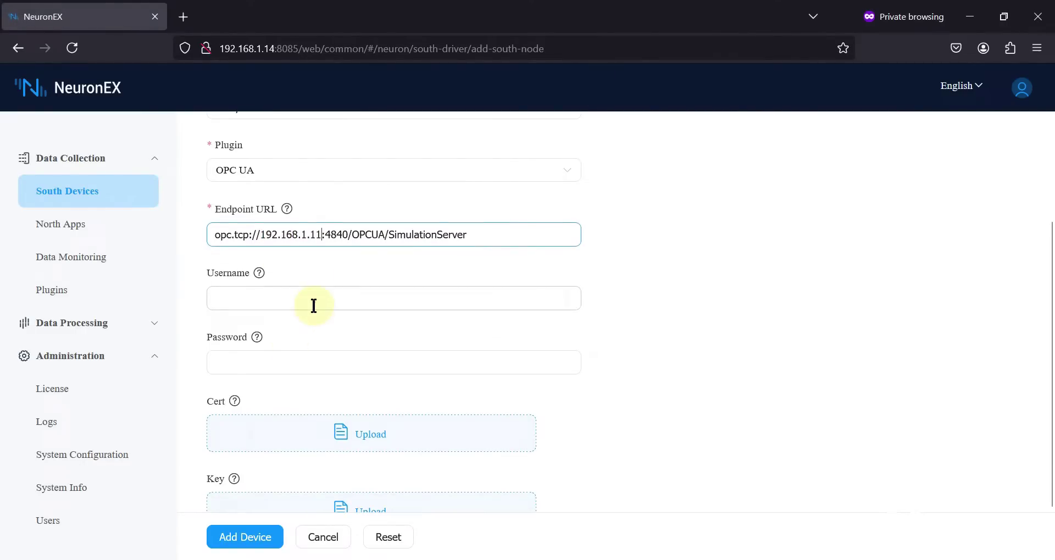
key(alt+Tab)
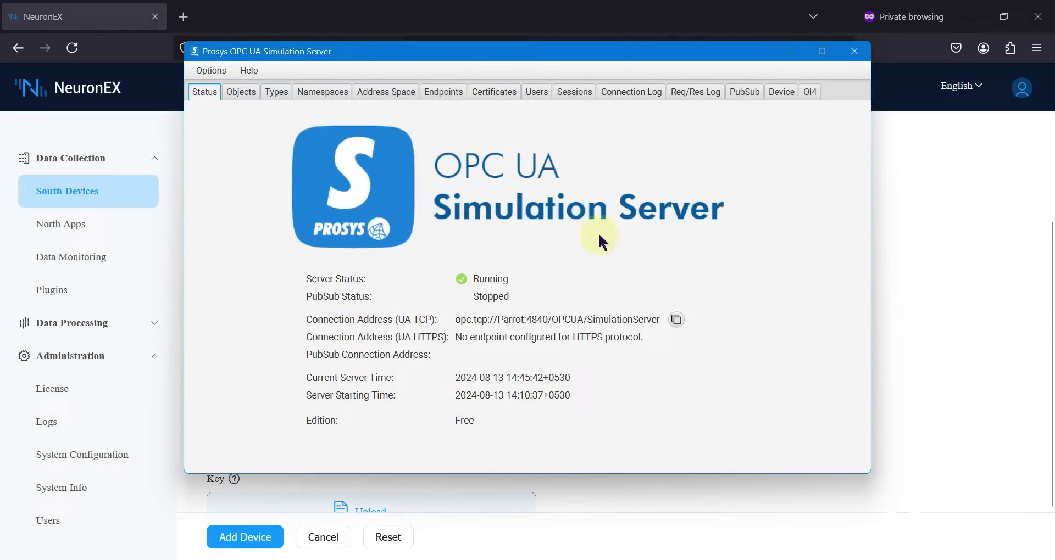
drag(610, 43, 799, 127)
scroll(264, 352, down, 2)
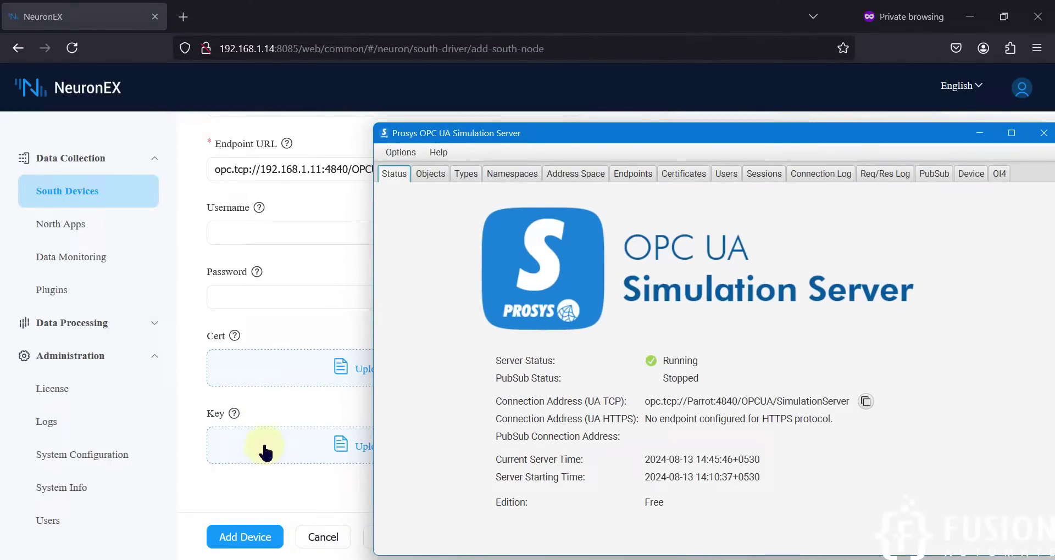
click(298, 493)
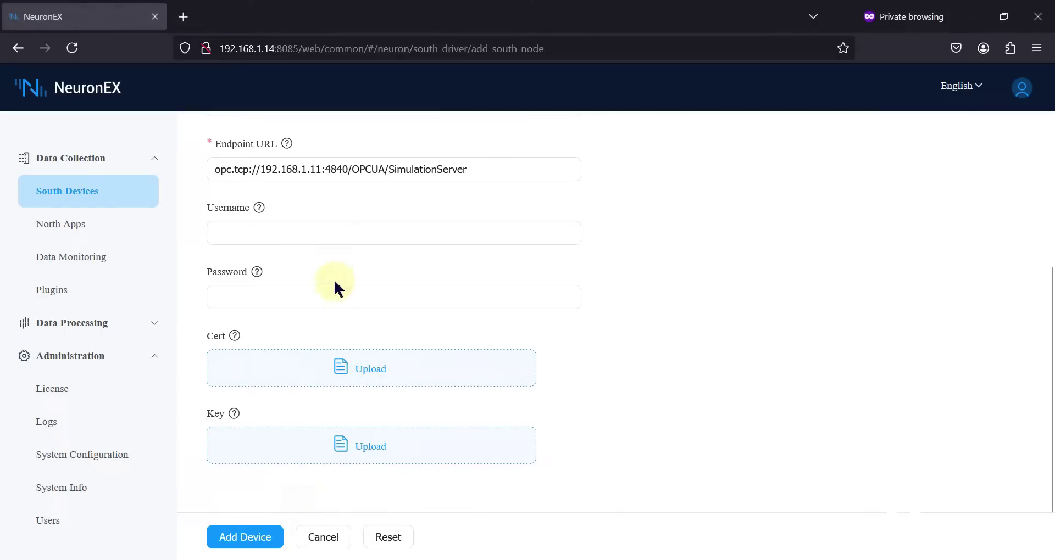
click(235, 544)
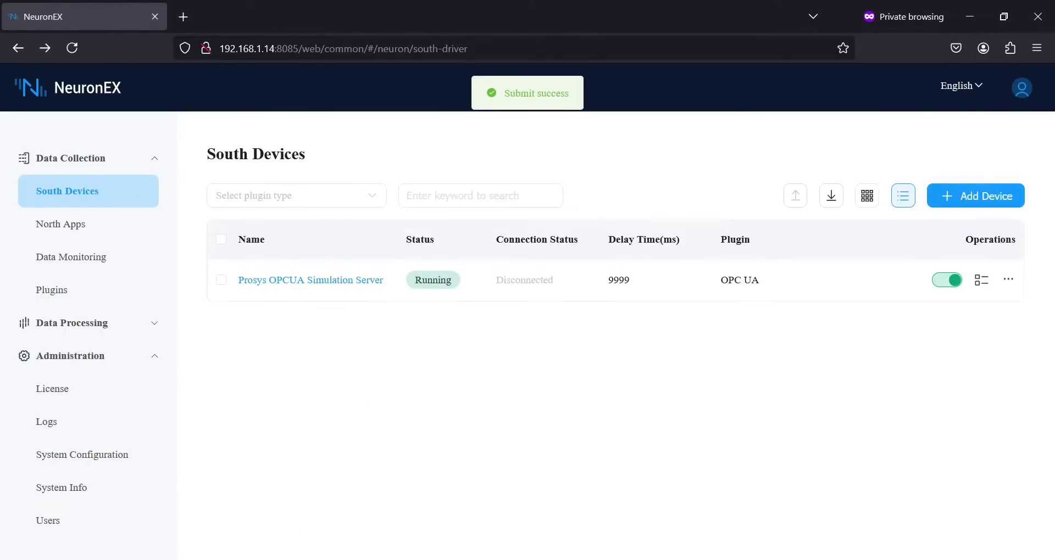
- Switch to Prosys OPC UA Simulation Server and examine the attributes of the Constant, Counter, Random and Sawtooth simulation variables
mouse_move(294, 559)
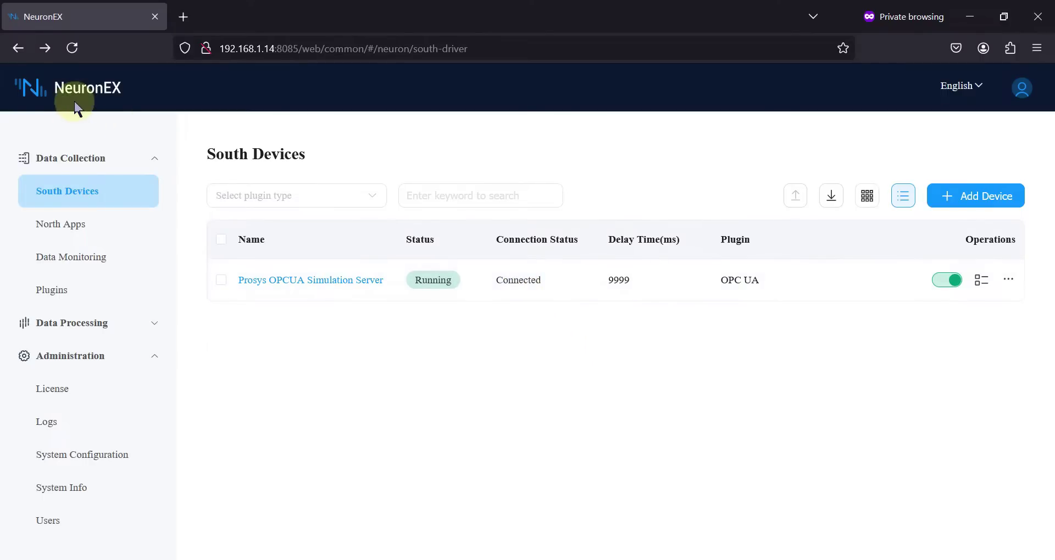
key(alt+Tab)
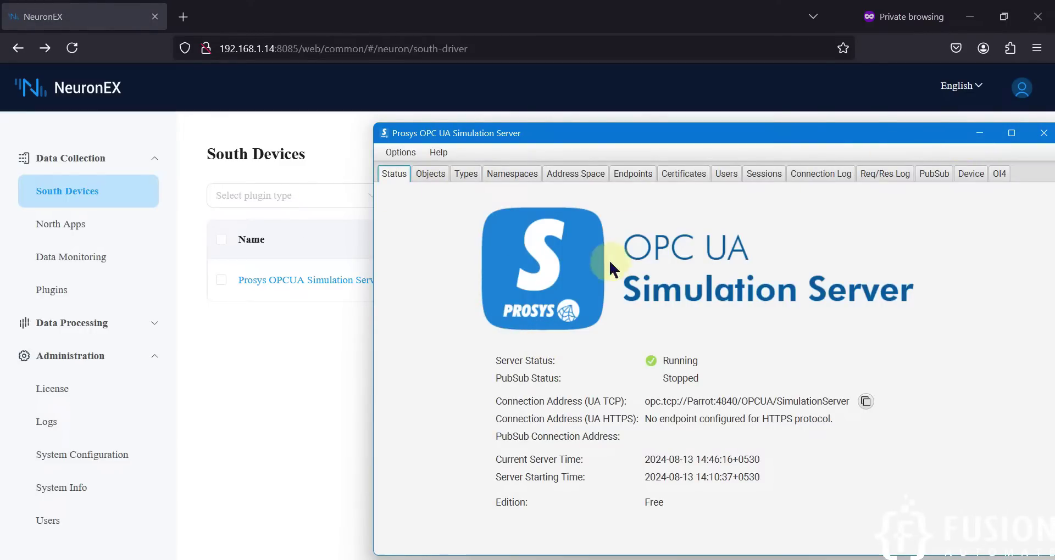
click(428, 175)
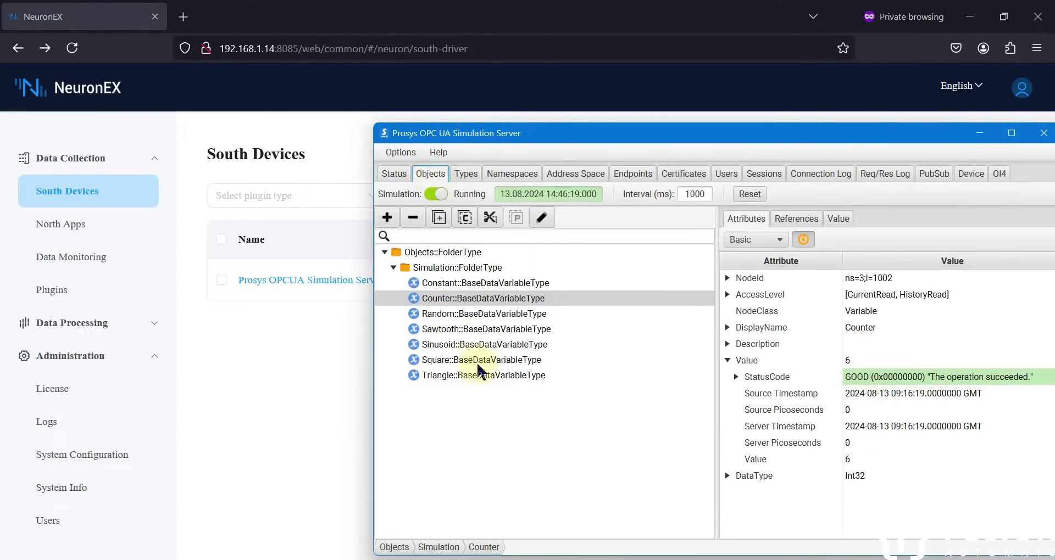
click(476, 284)
click(467, 300)
click(466, 314)
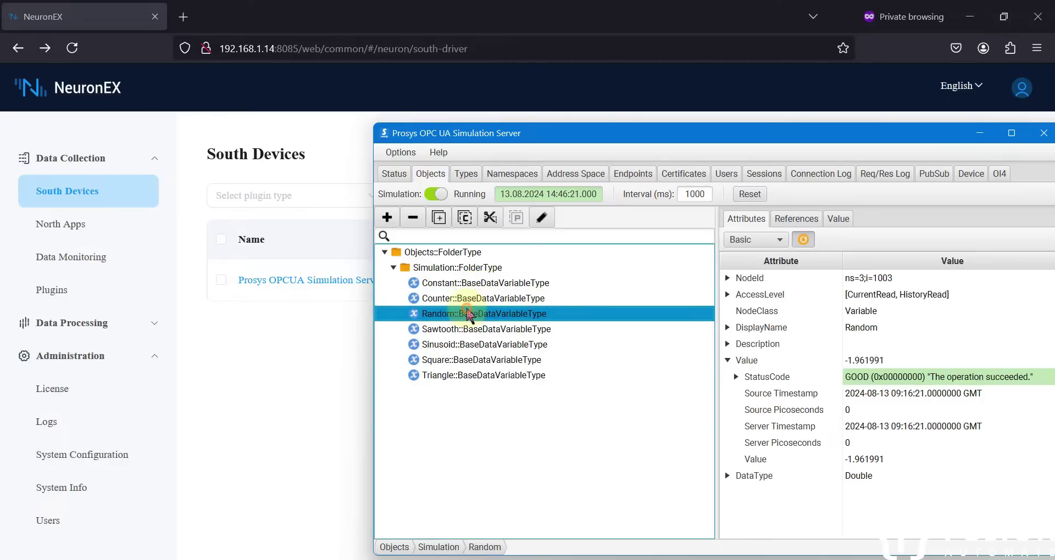
click(467, 329)
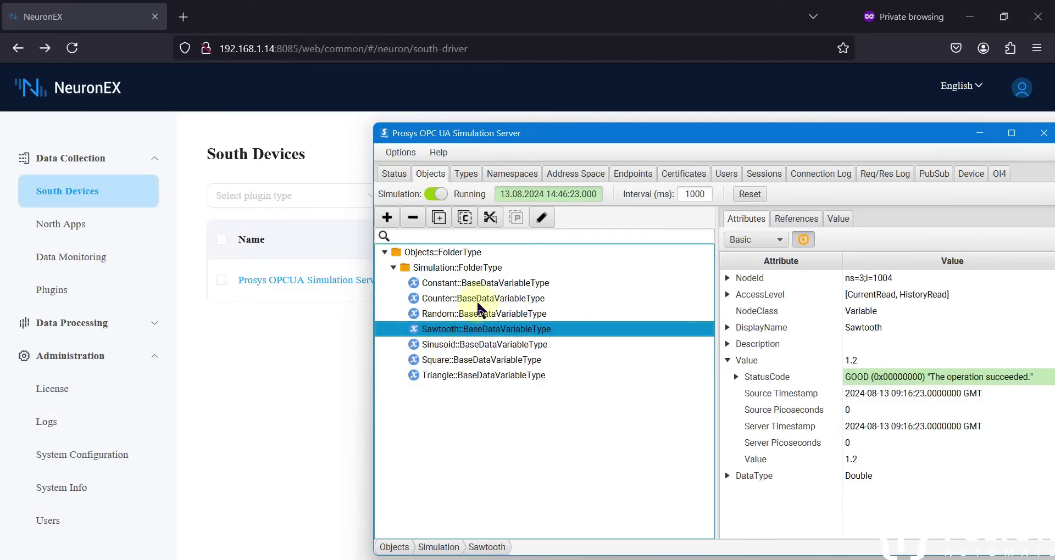
- Return to NeuronEX and open the Tag Browser in the Prosys OPCUA Simulation Server device's configuration details
click(360, 357)
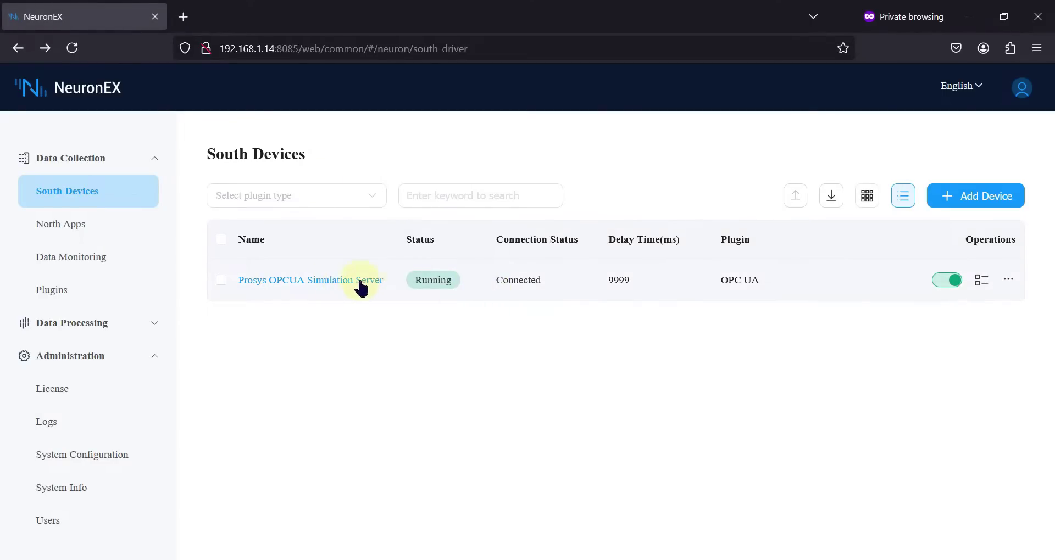
click(1009, 280)
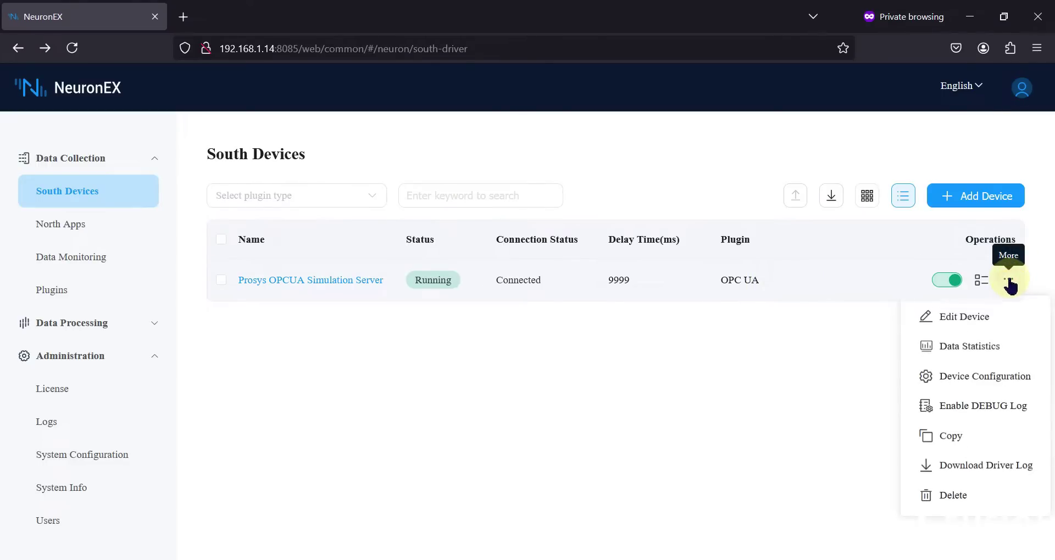
click(979, 379)
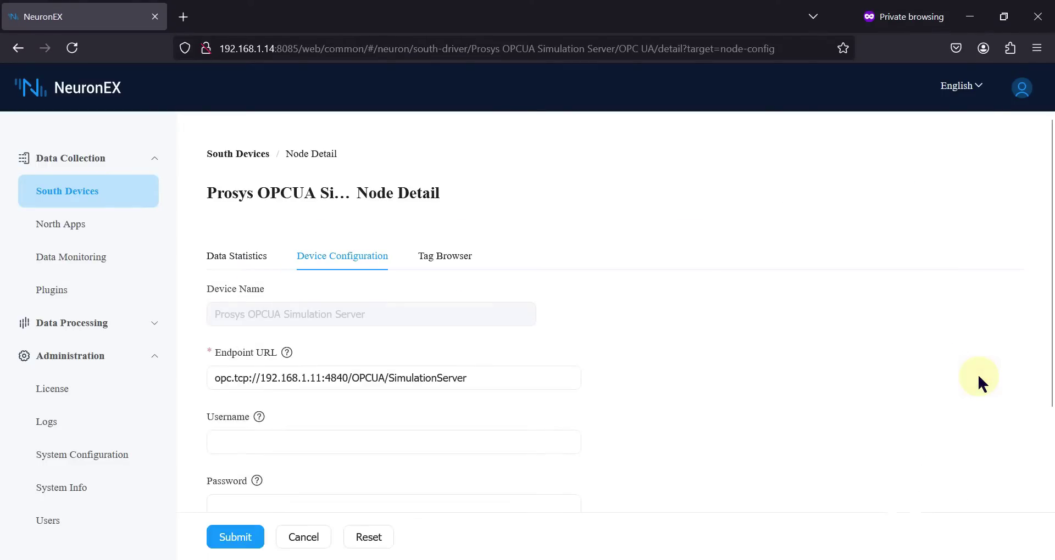
click(448, 261)
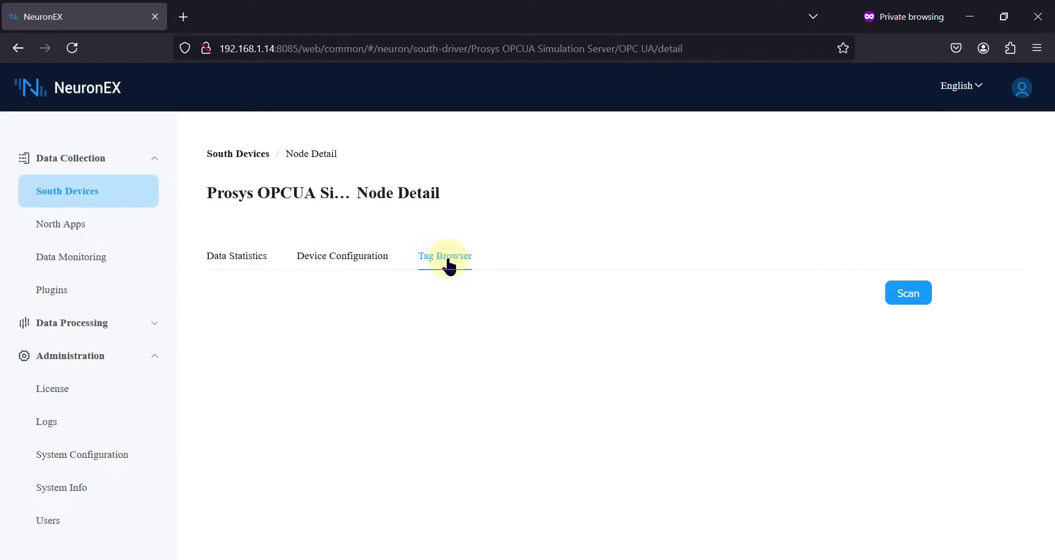
- Scan the server's tags and expand the Simulation folder under Objects
click(908, 294)
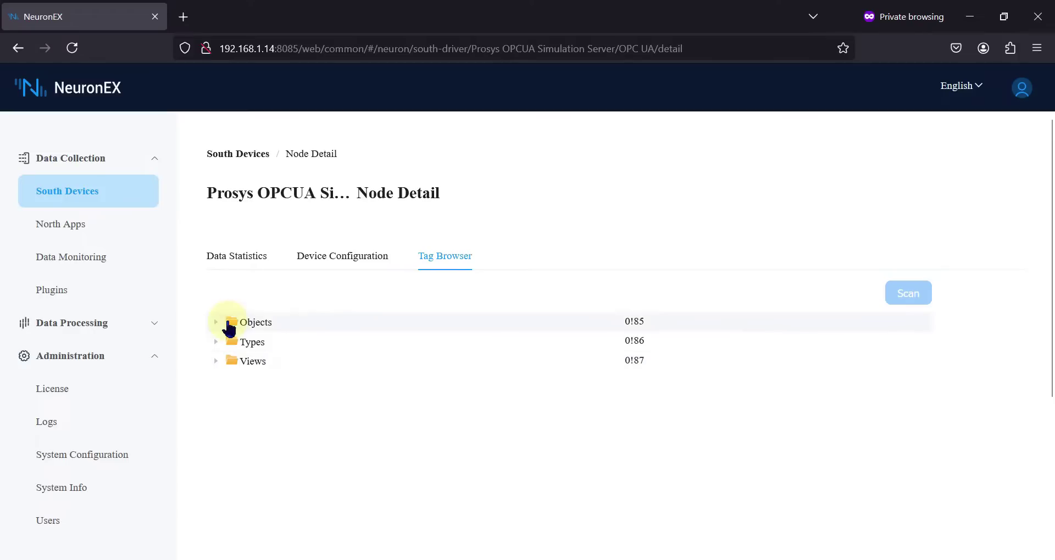
key(alt+Tab)
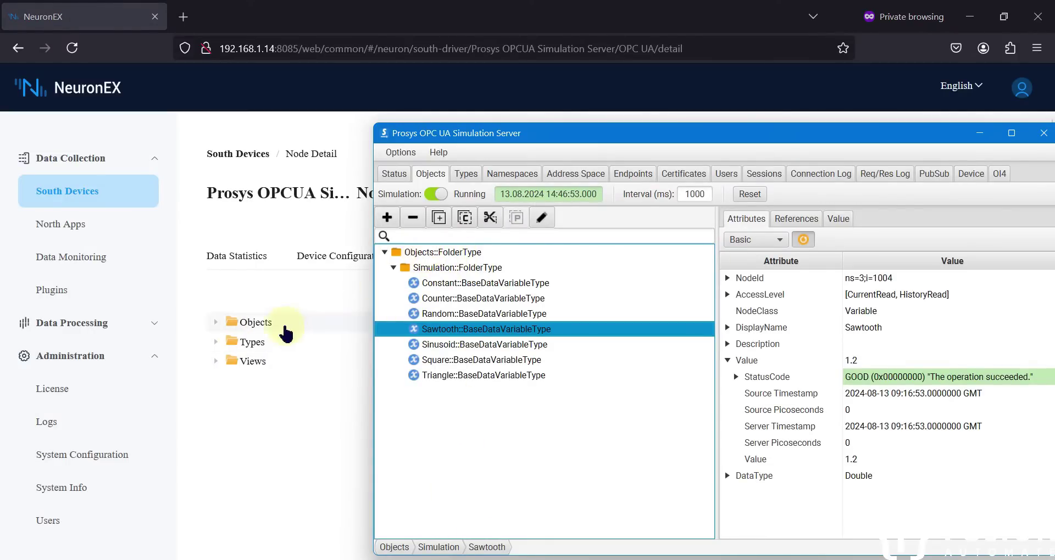
click(216, 325)
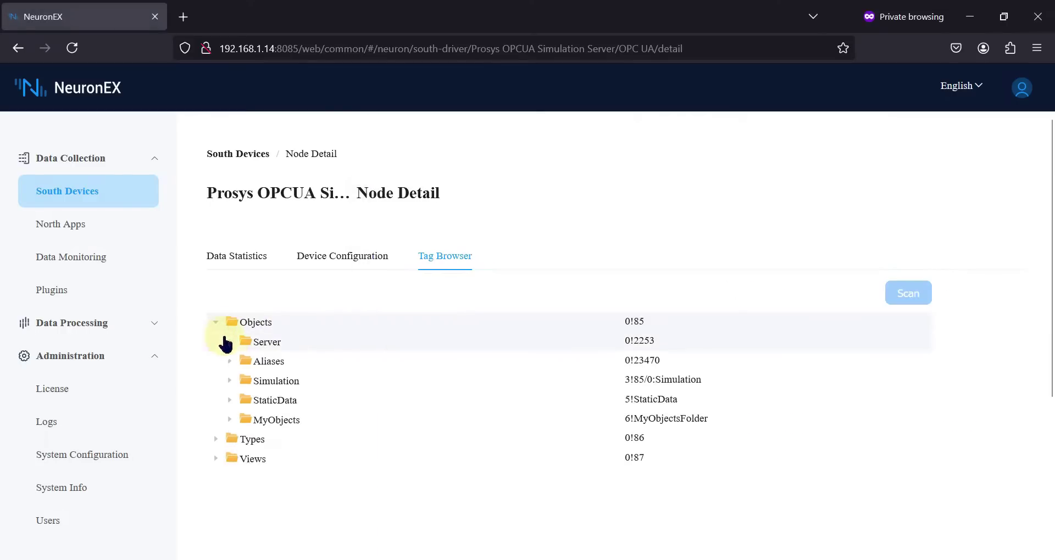
click(231, 381)
scroll(423, 377, down, 1)
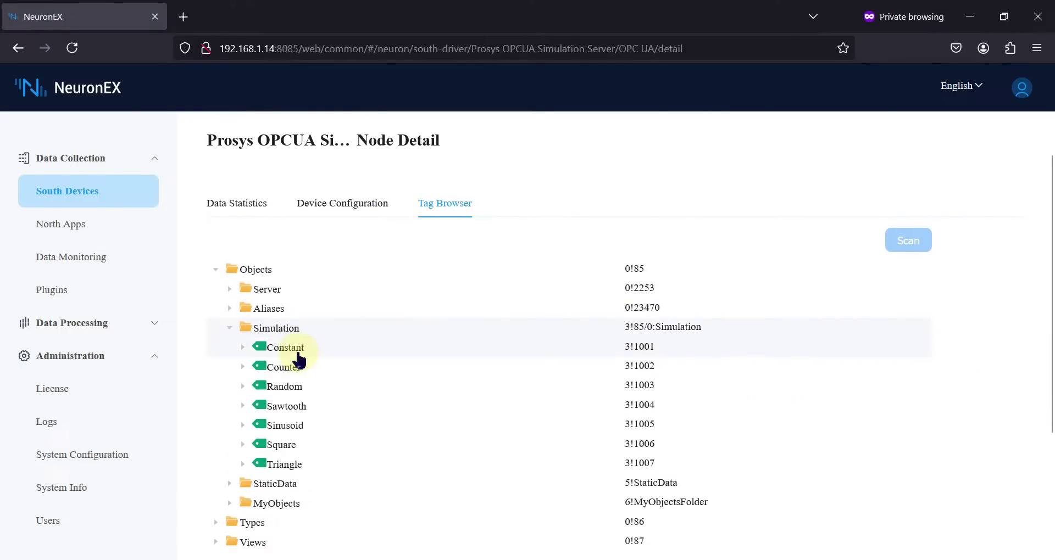
- Examine the Constant tag's name and its address in the Simulation folder
triple_click(633, 348)
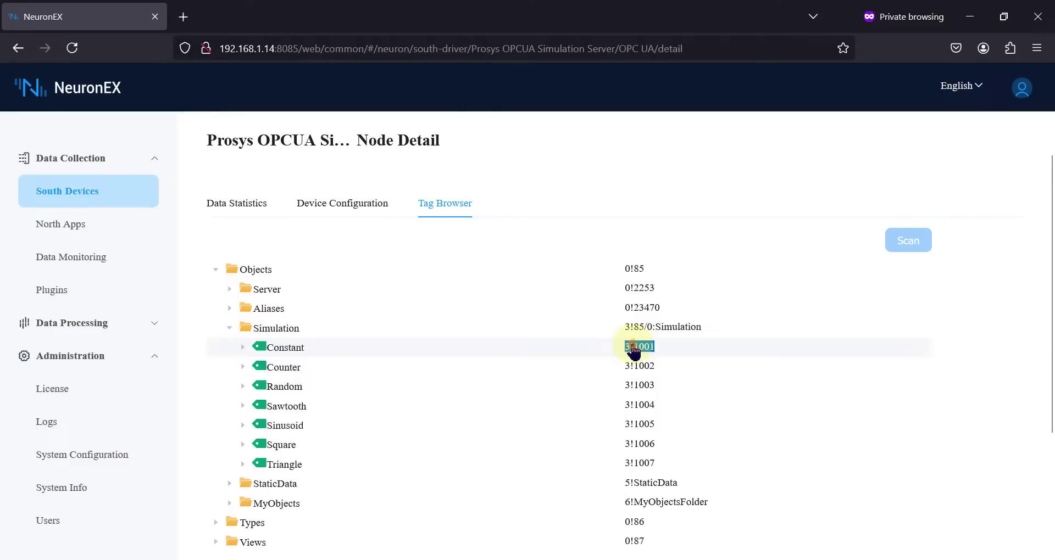
double_click(634, 347)
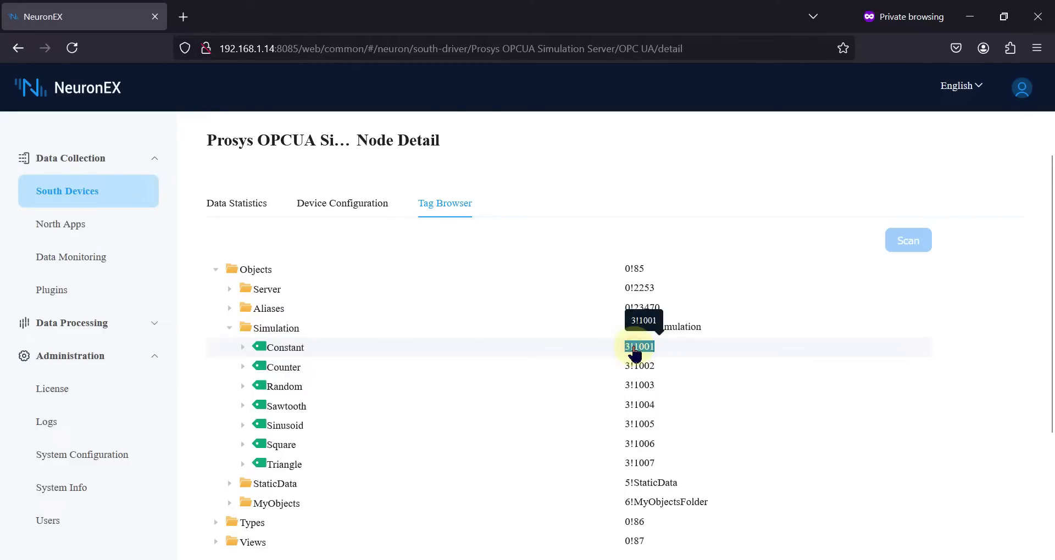
double_click(290, 352)
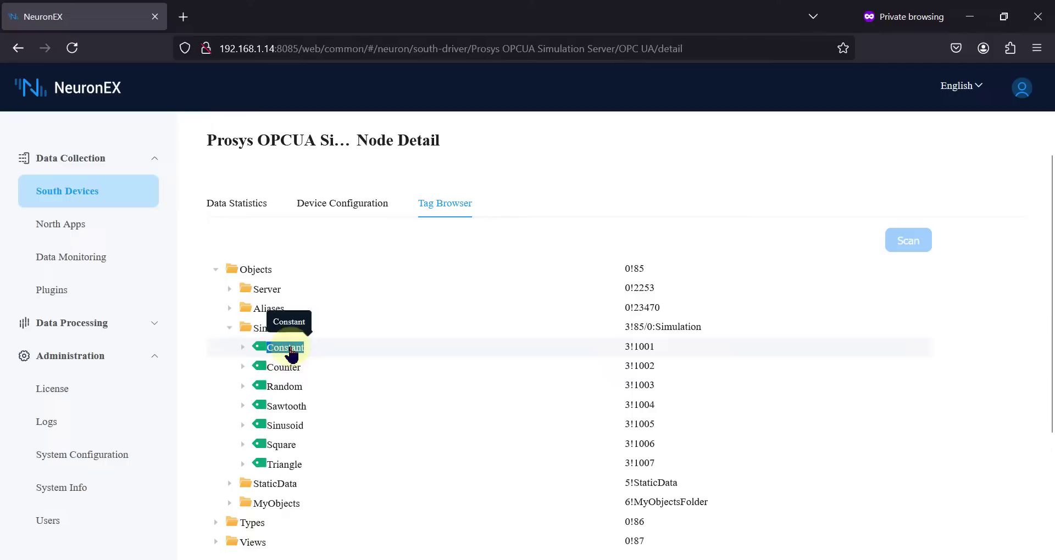
triple_click(635, 350)
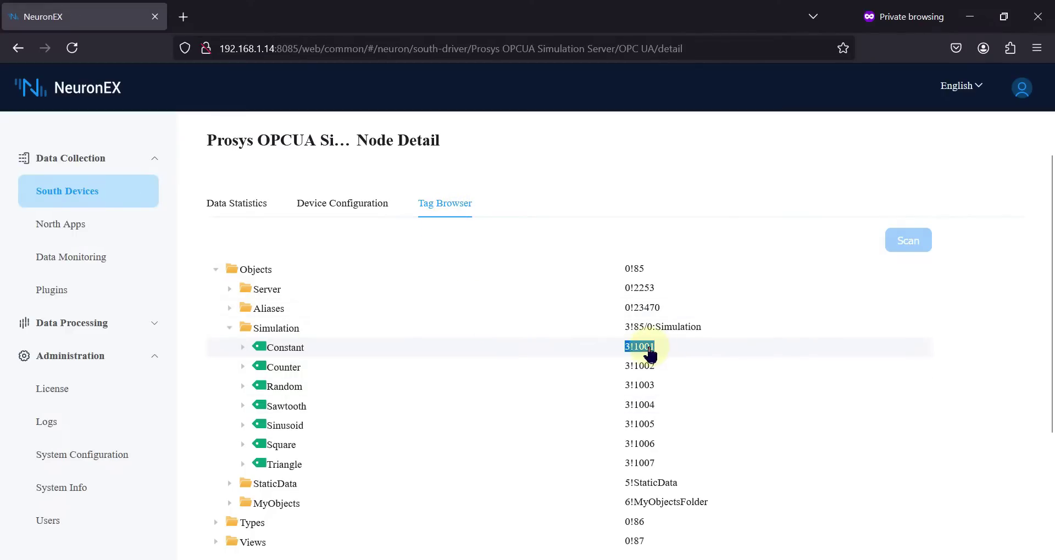
click(632, 356)
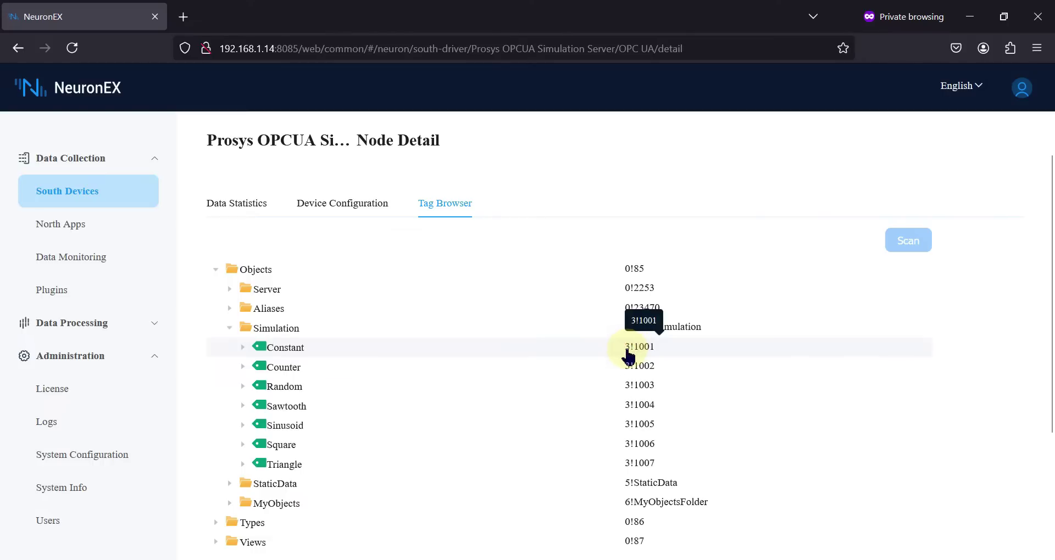
- Switch to Prosys OPC UA Simulation Server and compare the Constant variable's NodeId with the tag's address in NeuronEX
click(351, 511)
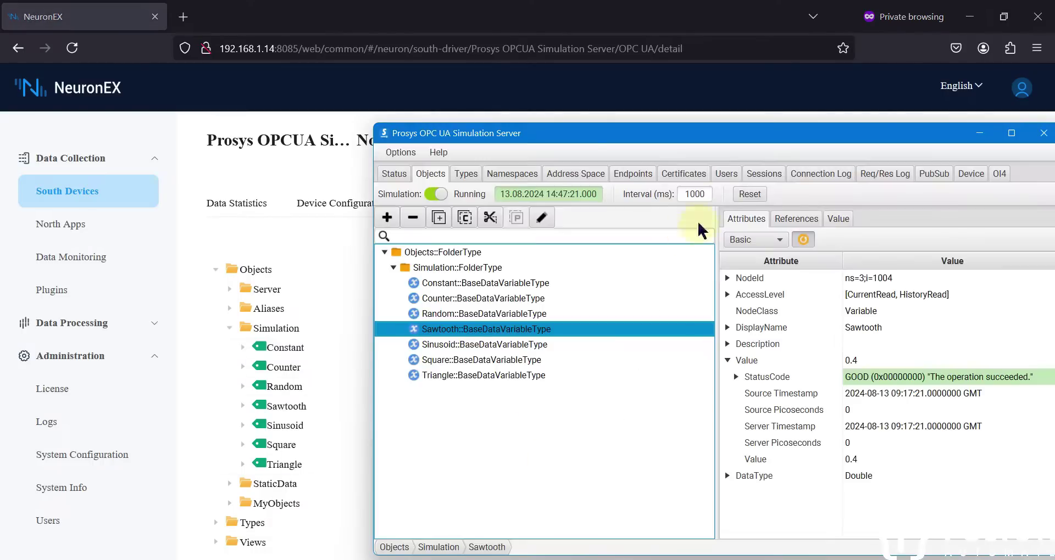
drag(783, 142, 310, 127)
click(59, 269)
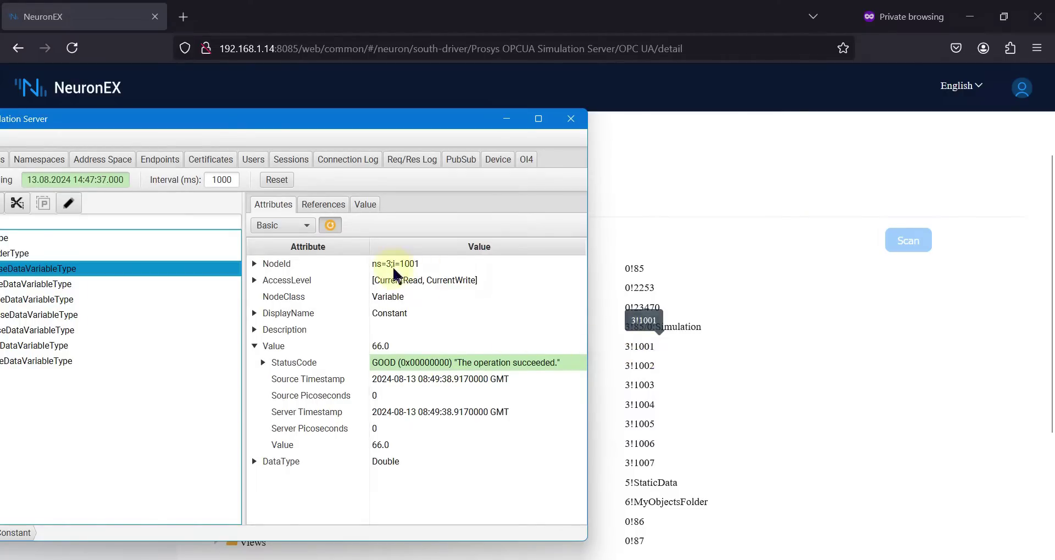
click(407, 269)
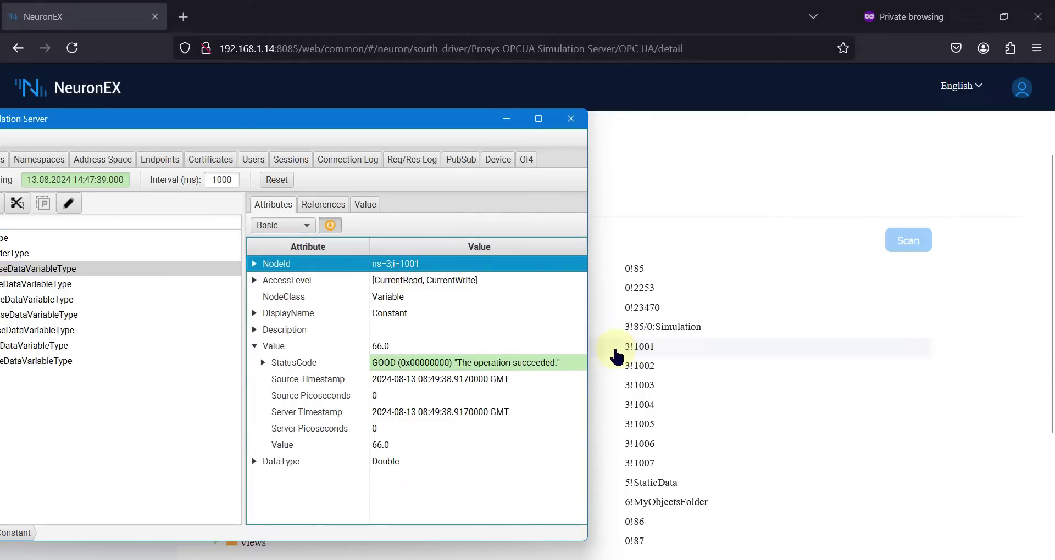
click(638, 354)
double_click(638, 352)
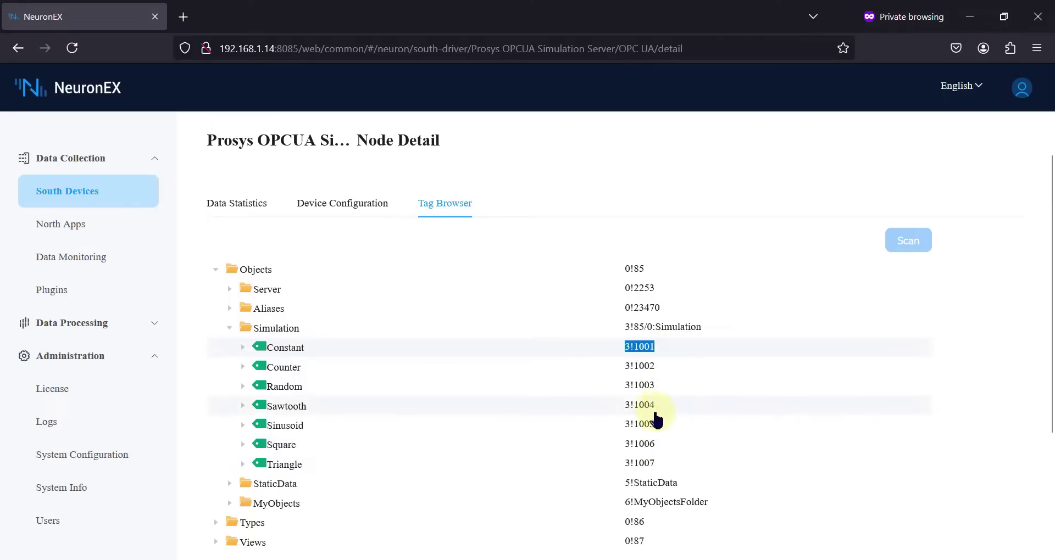
- Create a group named Simulation with a 100 ms interval for the Prosys OPCUA Simulation Server device
click(98, 199)
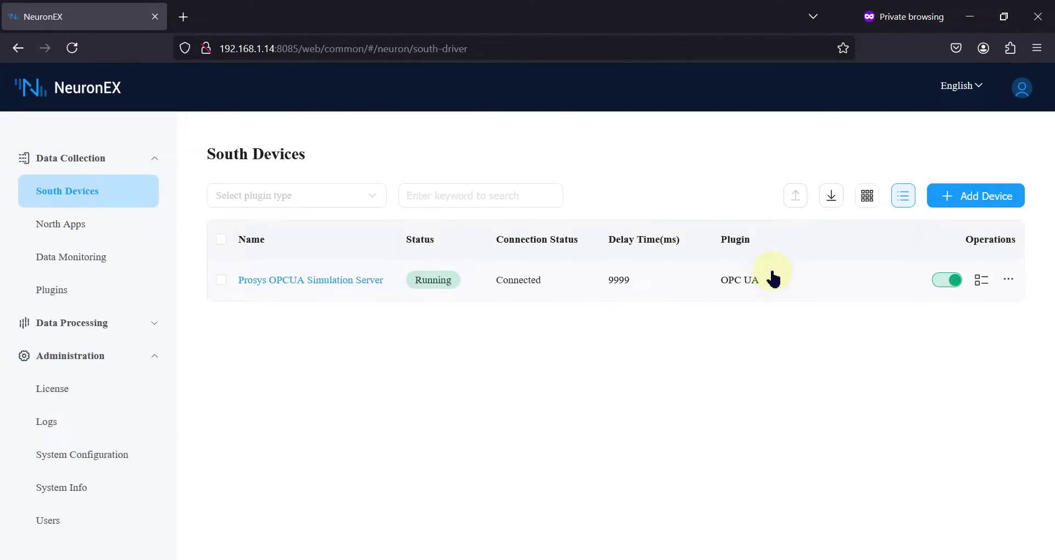
click(818, 285)
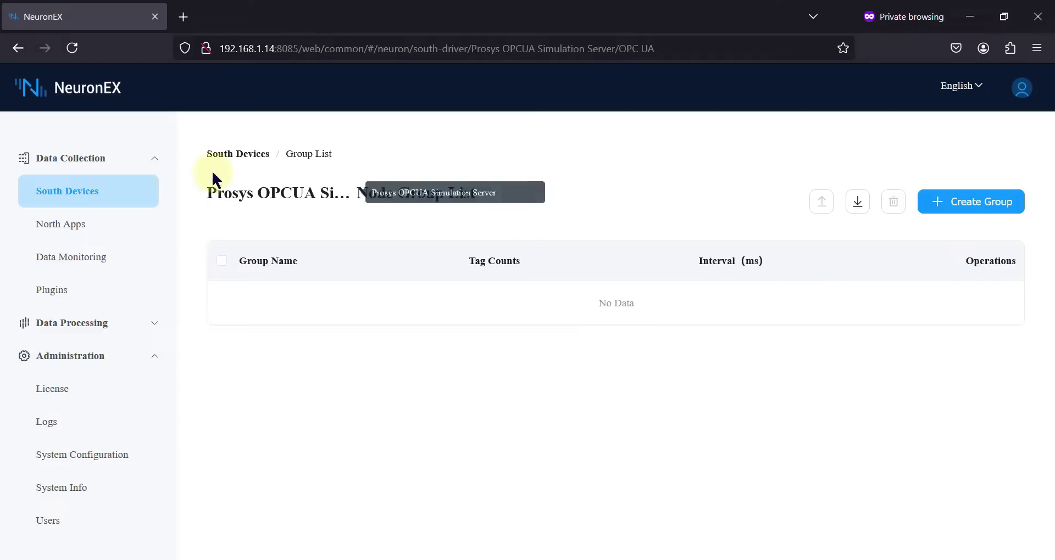
click(950, 209)
click(401, 230)
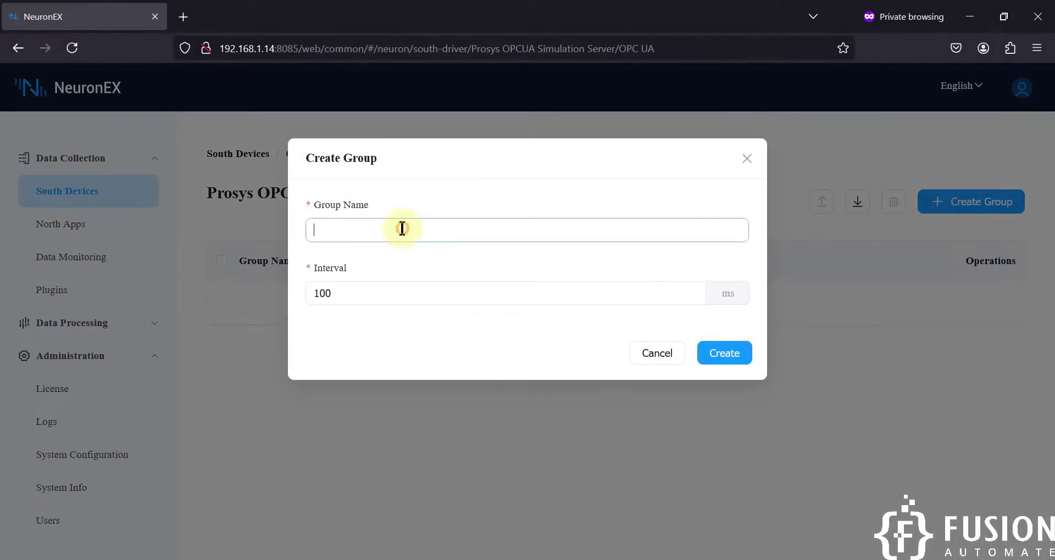
key(alt+Tab)
drag(300, 132, 791, 125)
click(484, 245)
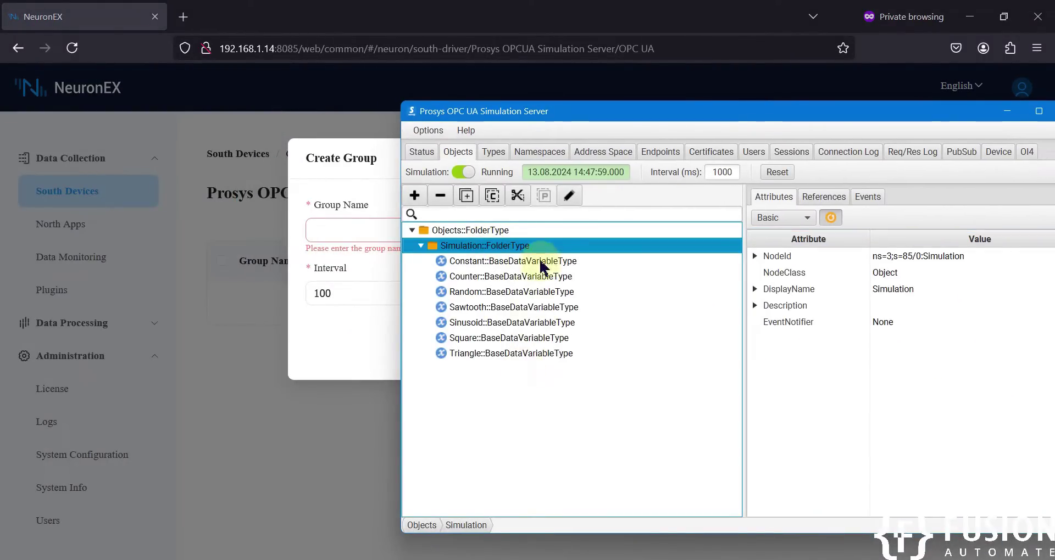
click(354, 231)
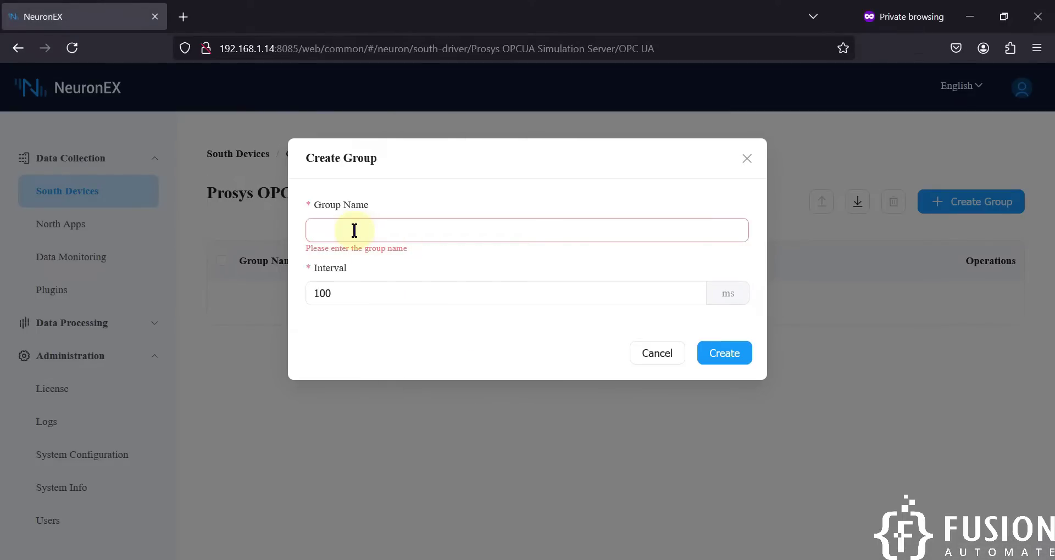
text(Simulation)
double_click(344, 294)
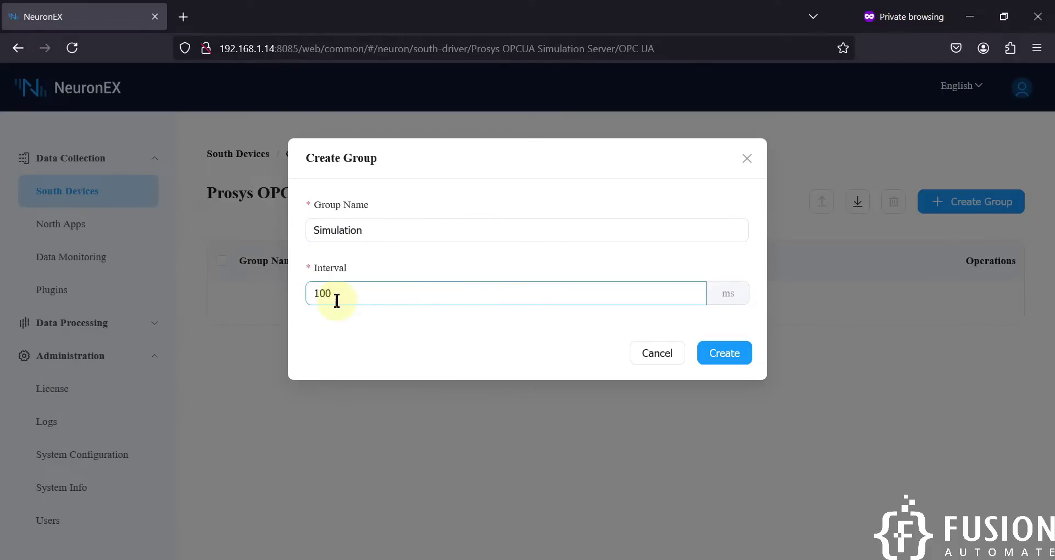
click(739, 358)
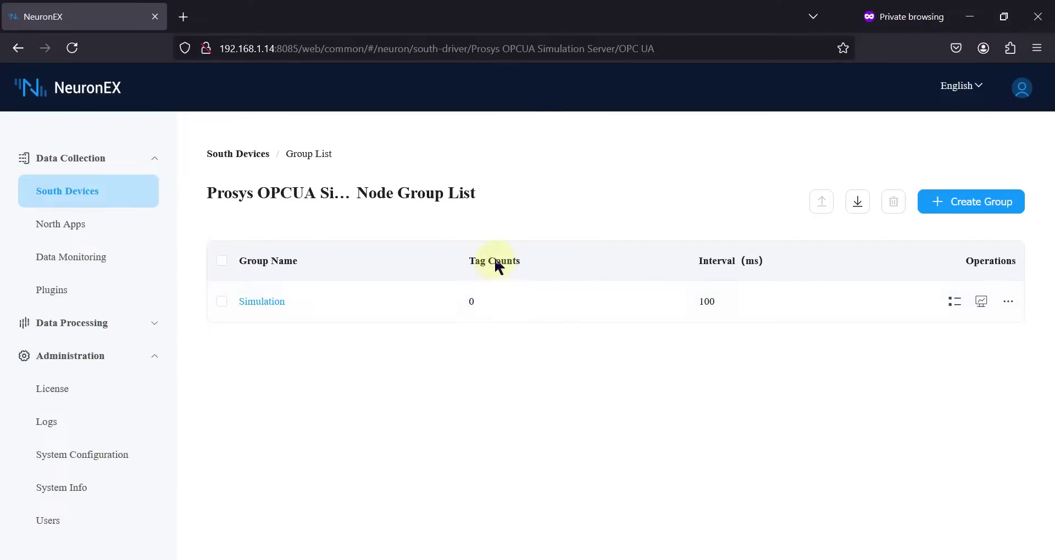
- Start adding a tag to the Simulation group and name it Constant
click(348, 558)
click(357, 386)
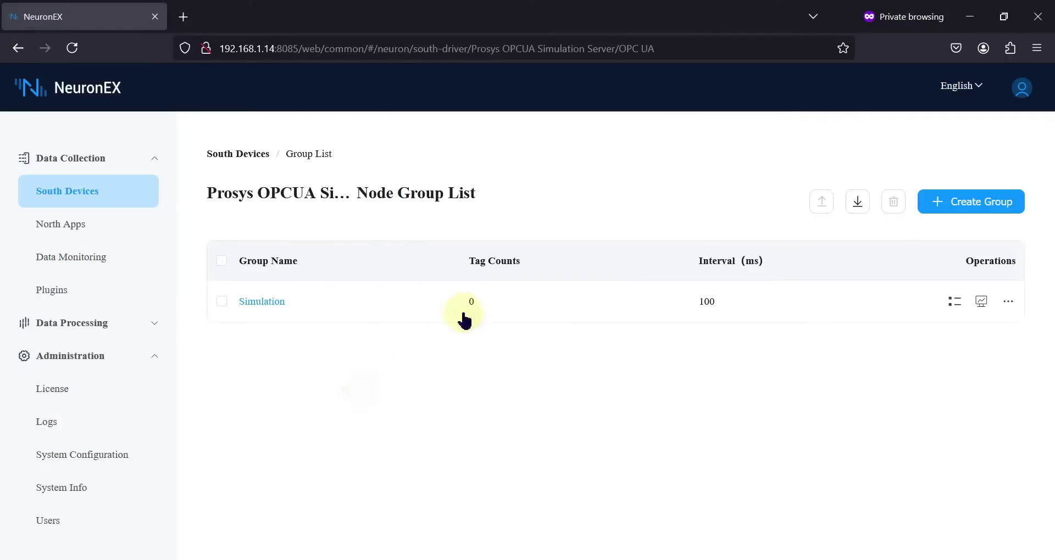
click(498, 304)
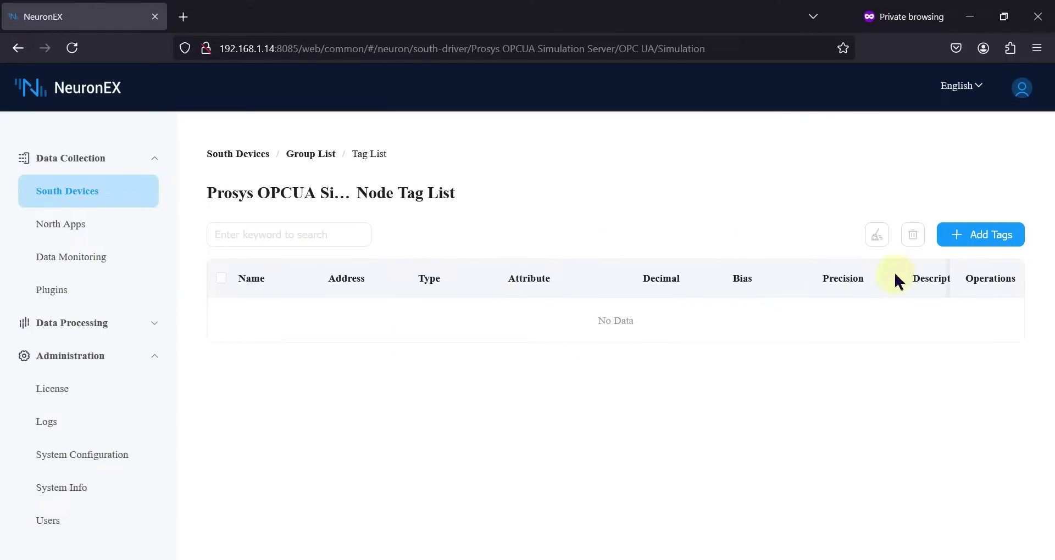
click(977, 246)
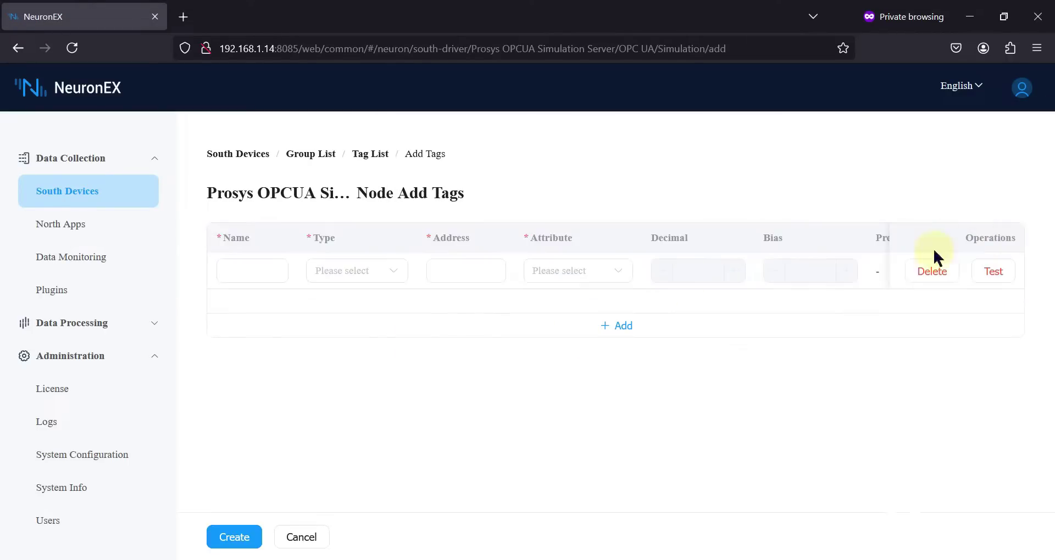
click(261, 273)
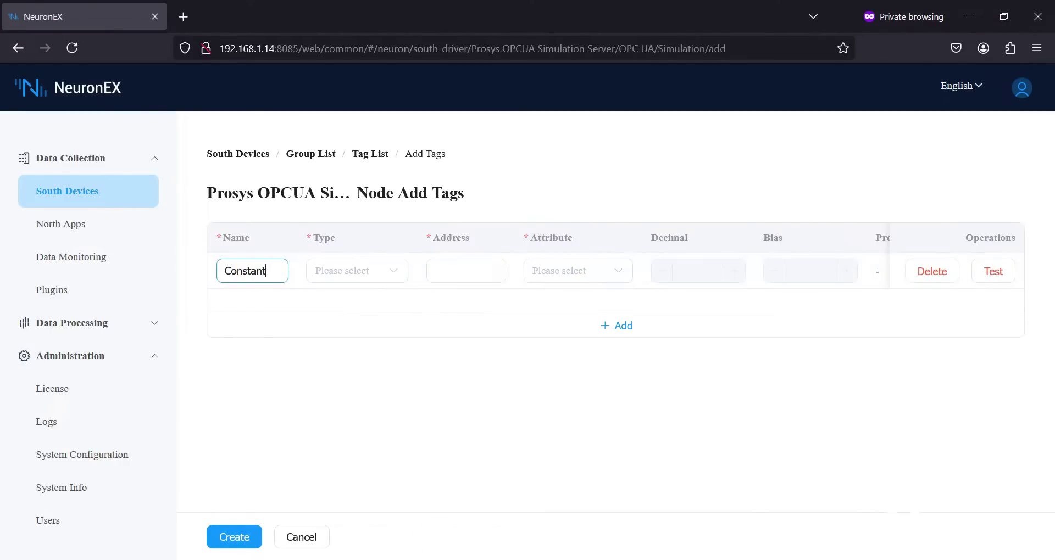
- Check the Constant variable's data type in Prosys, and set the NeuronEX tag's type to DOUBLE and address to 3!1001
key(alt+Tab)
click(459, 261)
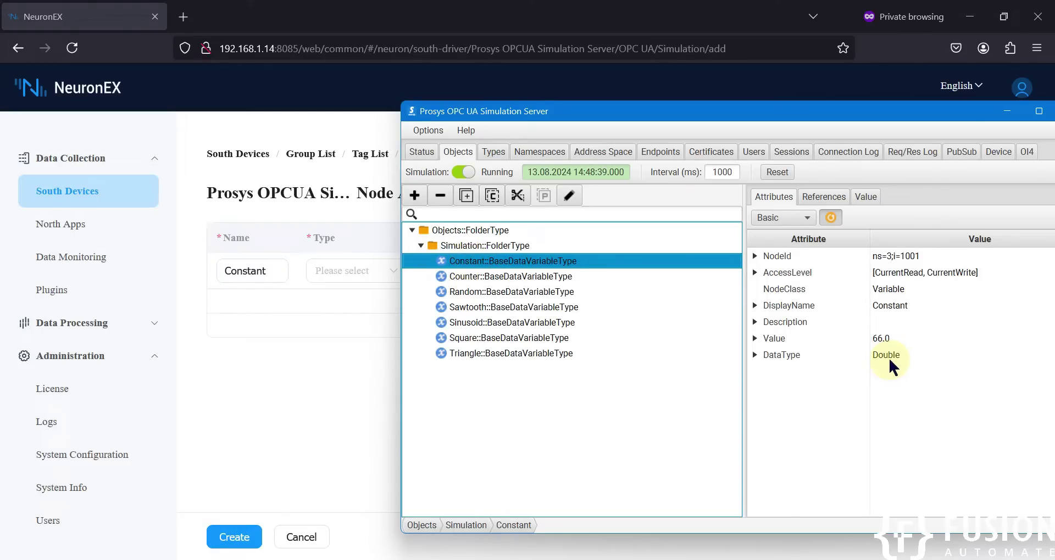
click(364, 272)
scroll(375, 403, down, 2)
click(358, 436)
click(457, 272)
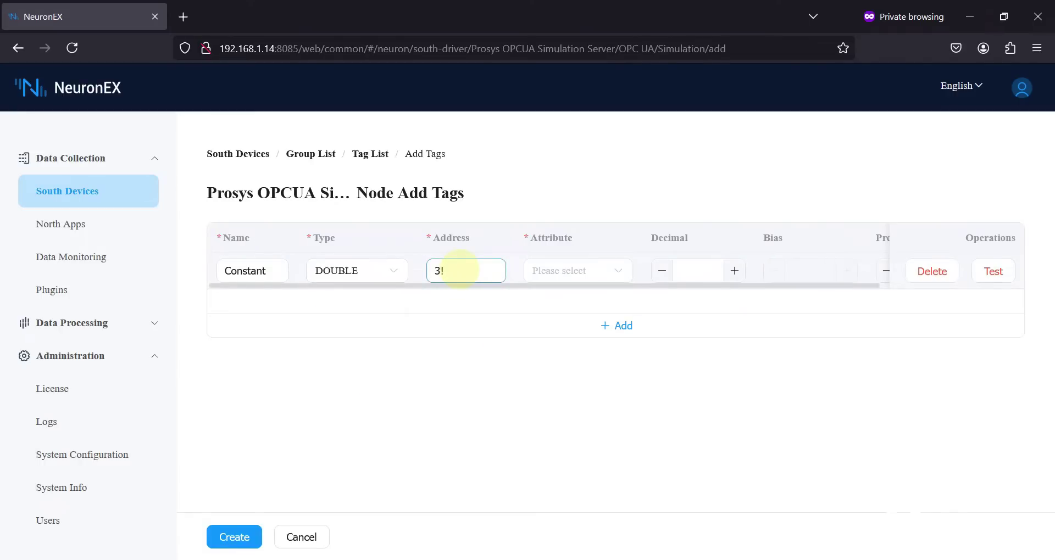
text(3!1001)
- Compare the namespace and identifier in the tag's address with the Constant variable's NodeId in Prosys
double_click(436, 269)
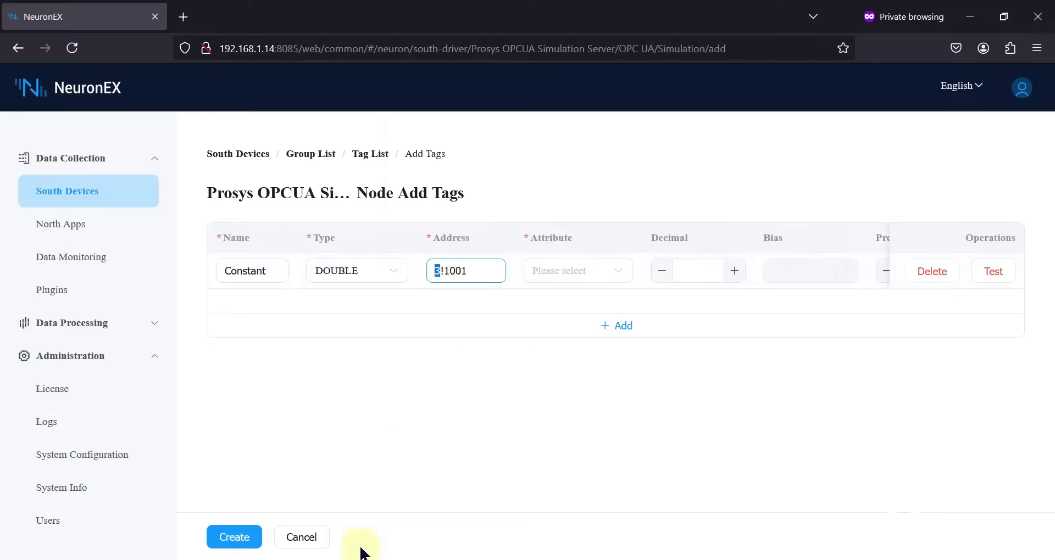
key(alt+Tab)
drag(825, 121, 544, 300)
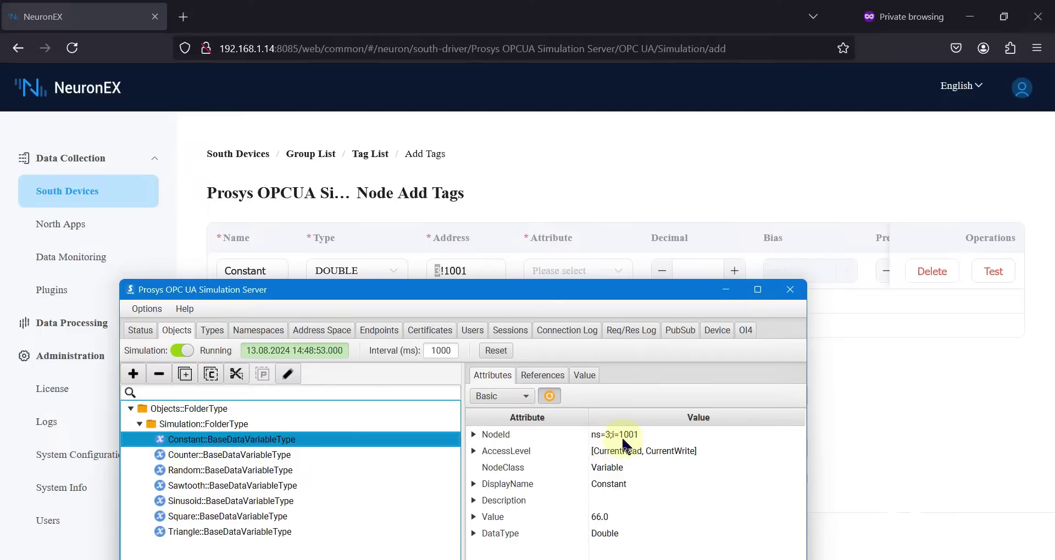
click(445, 268)
drag(469, 271, 443, 271)
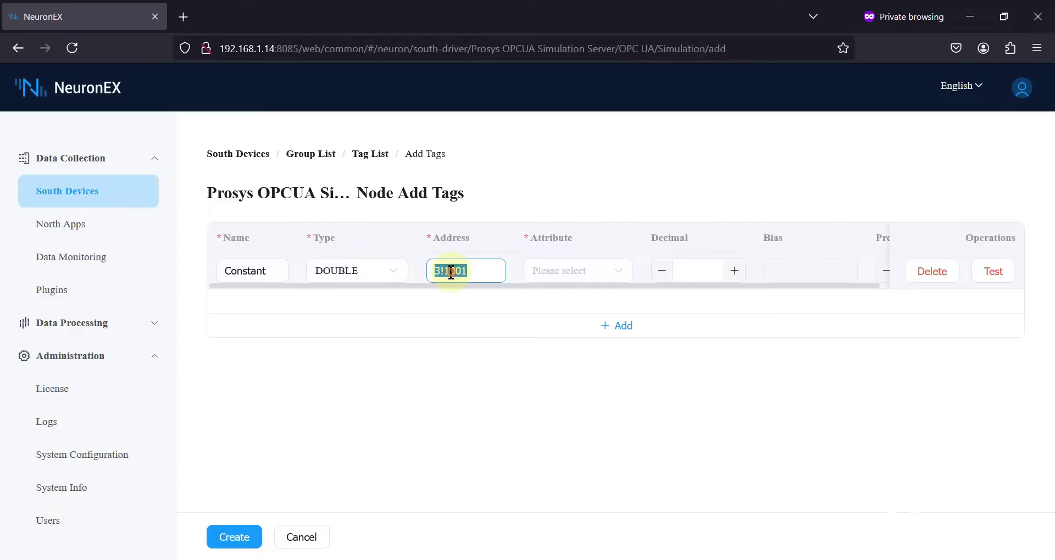
double_click(242, 272)
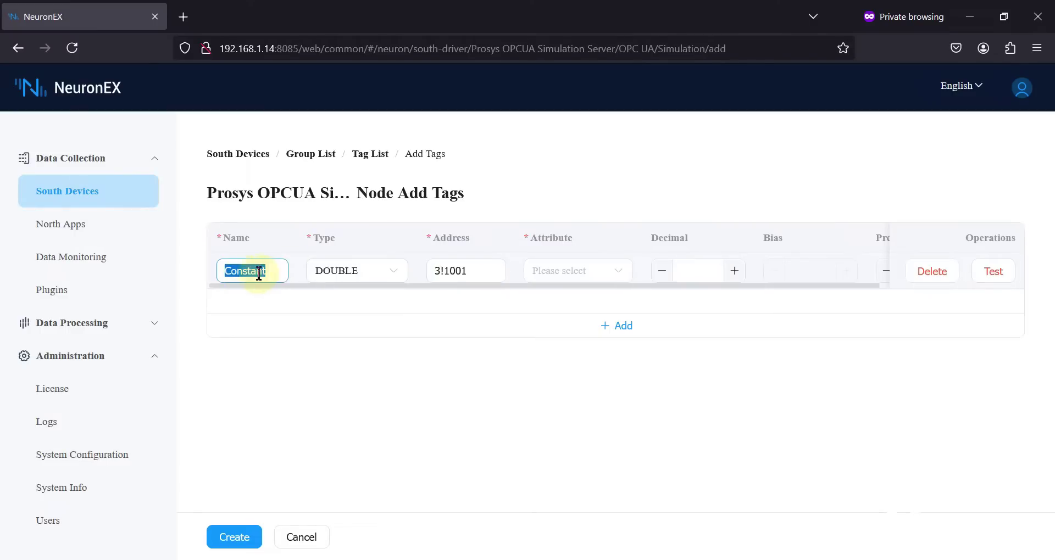
- Assign the Read and Write attributes to the Constant tag
click(622, 272)
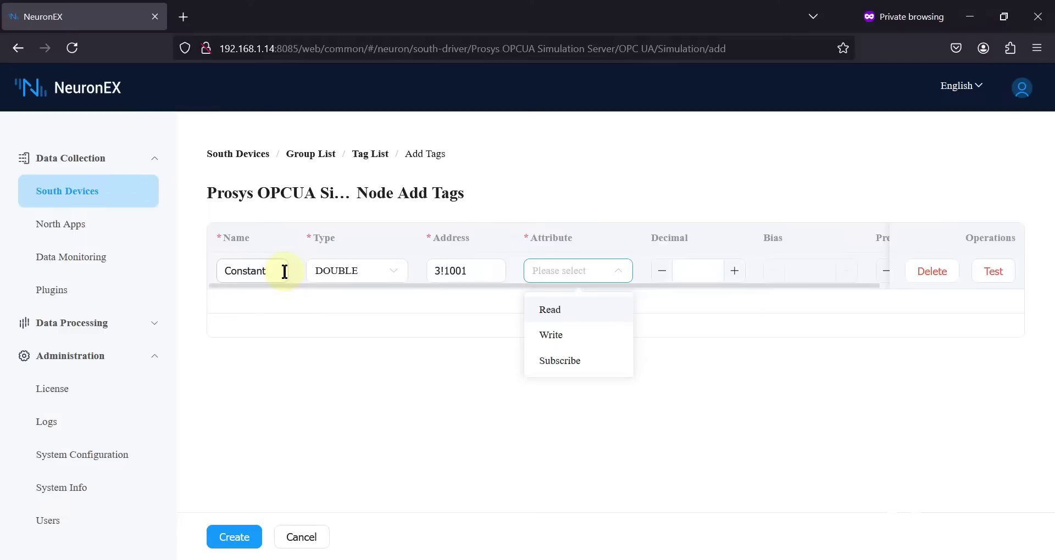
click(552, 312)
click(554, 336)
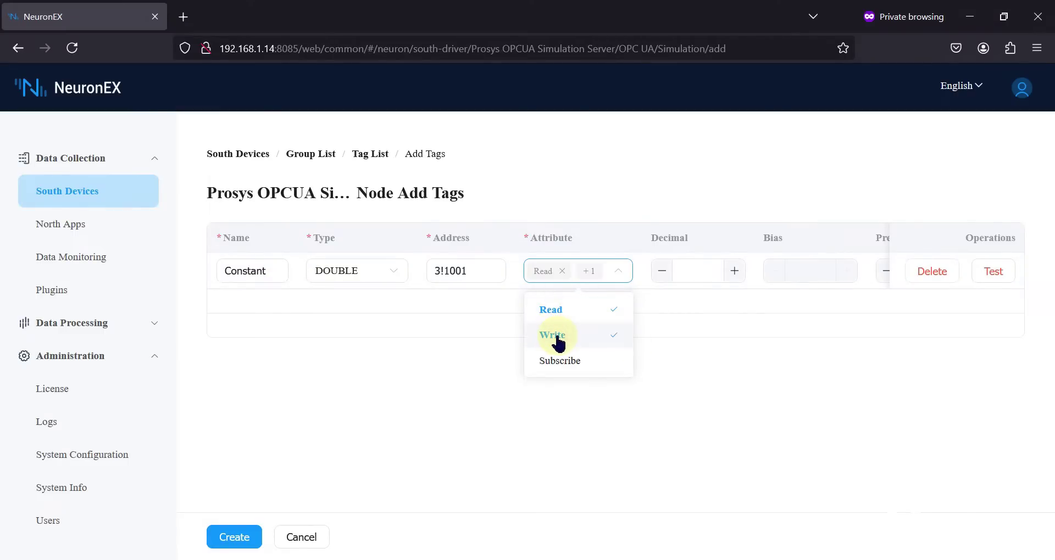
click(717, 372)
scroll(732, 283, right, 3)
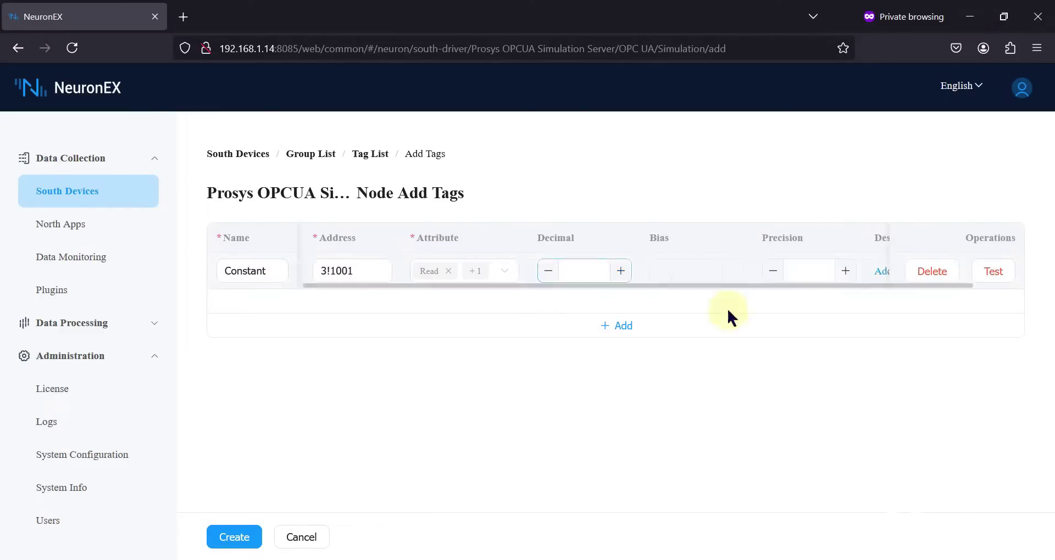
click(231, 540)
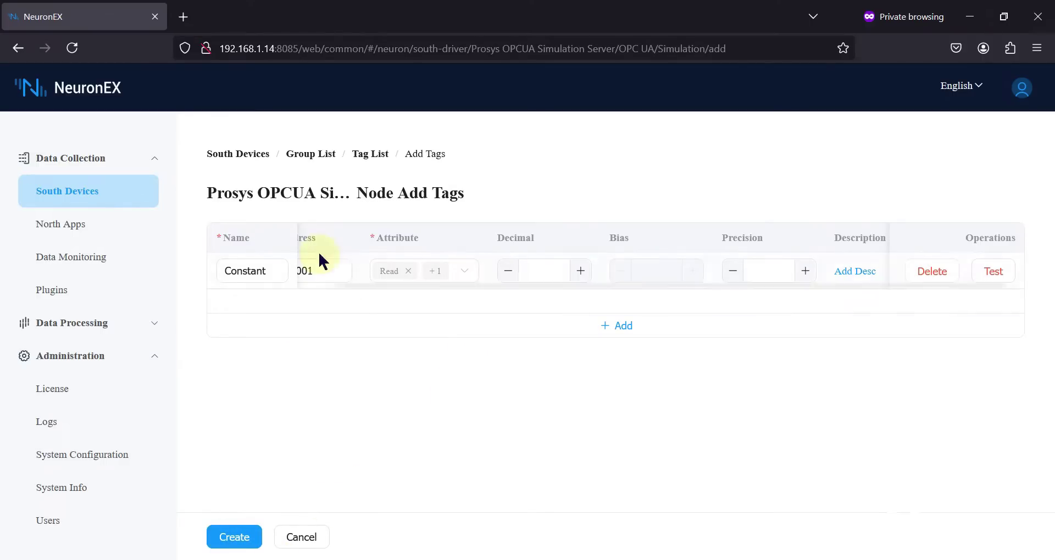
mouse_move(902, 289)
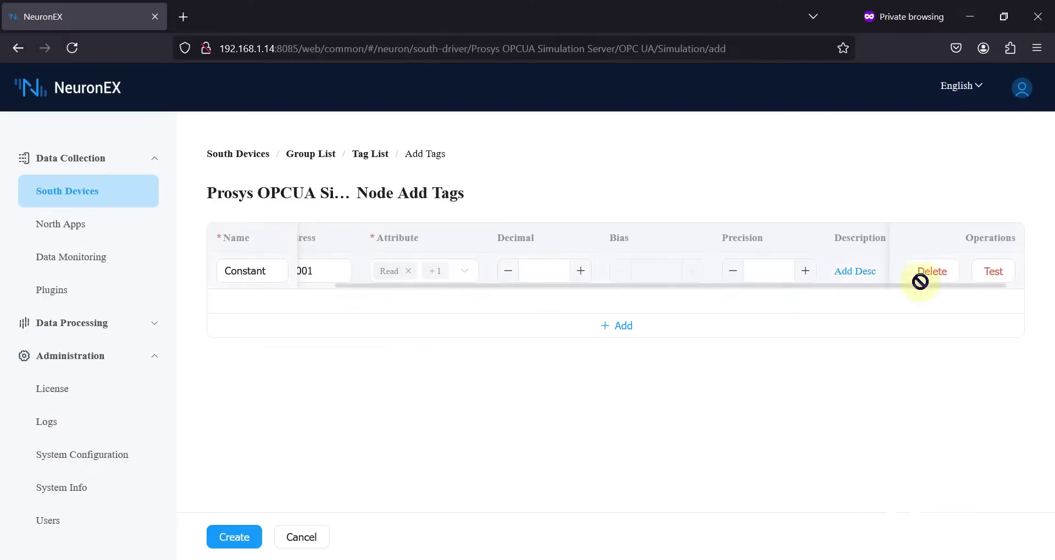
- Test the Constant tag and add a second tag named Counter
click(992, 271)
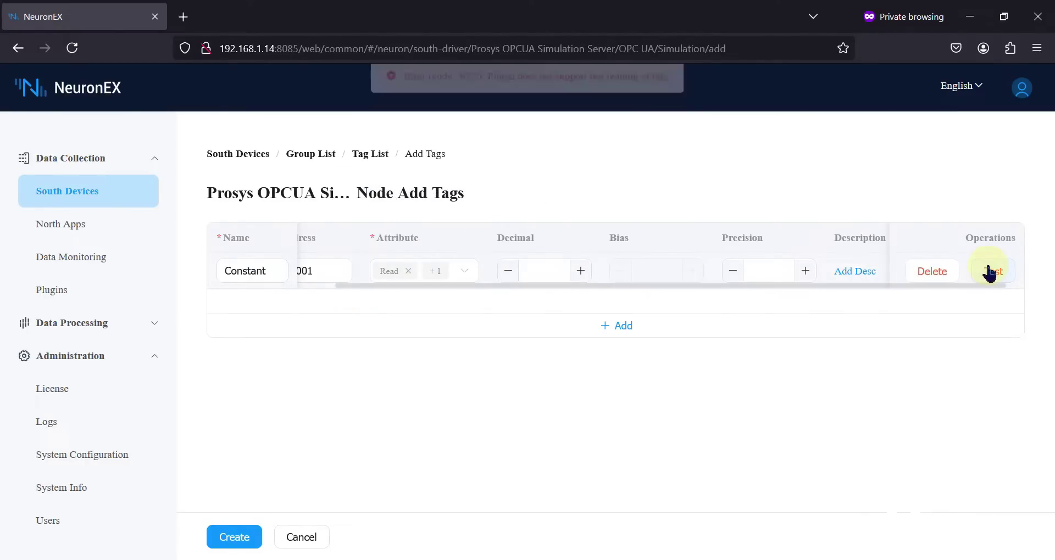
drag(538, 287, 372, 285)
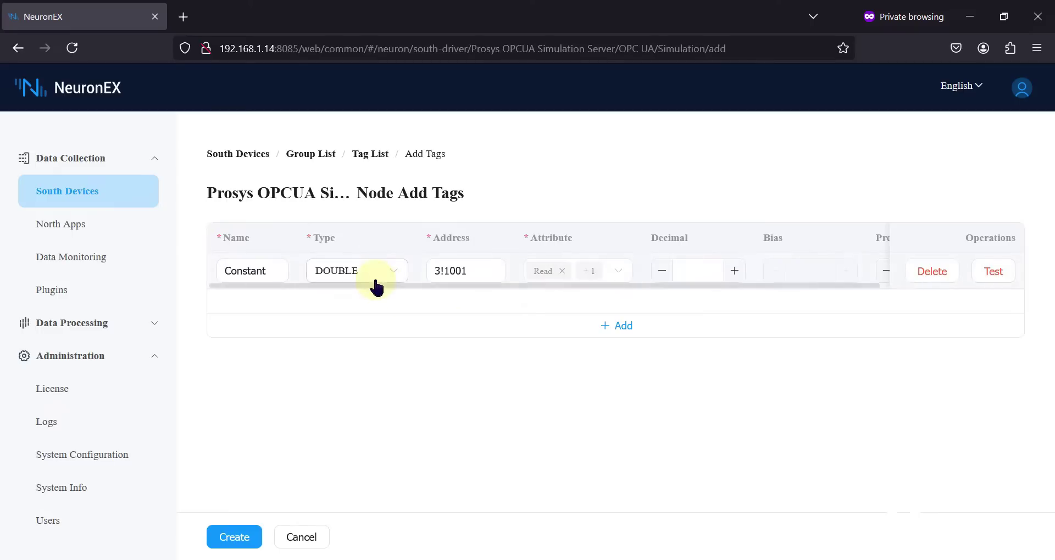
click(610, 327)
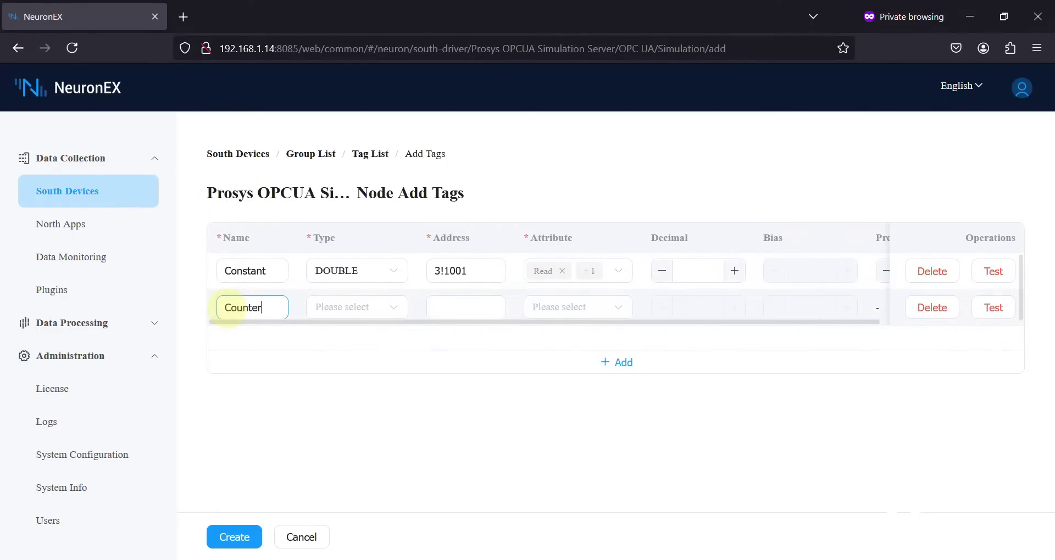
text(Counter)
- Check the Counter variable's NodeId and data type in Prosys, and set the NeuronEX tag's type to INT32 and address to 3!1002
key(alt+Tab)
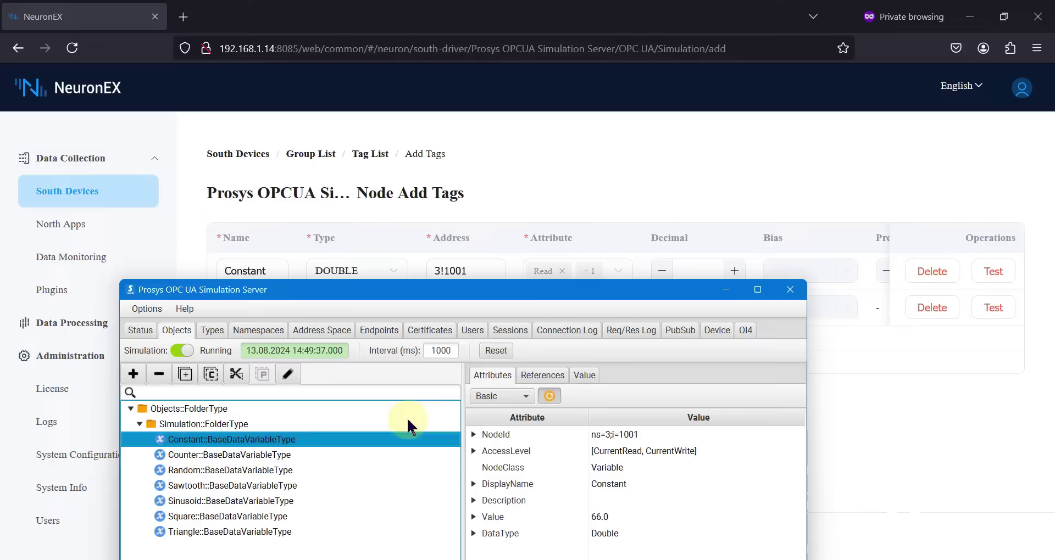
click(209, 456)
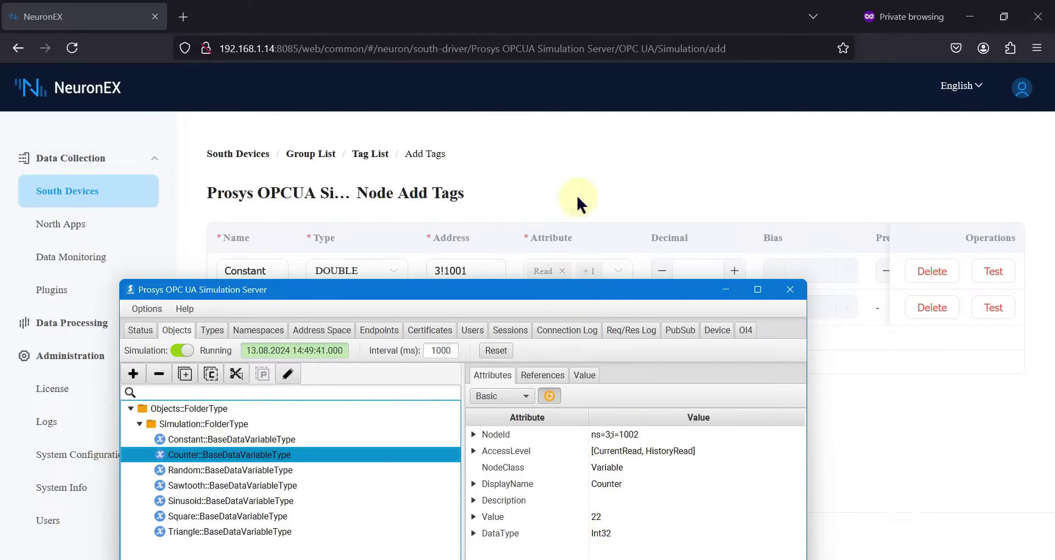
key(alt+Tab)
click(342, 309)
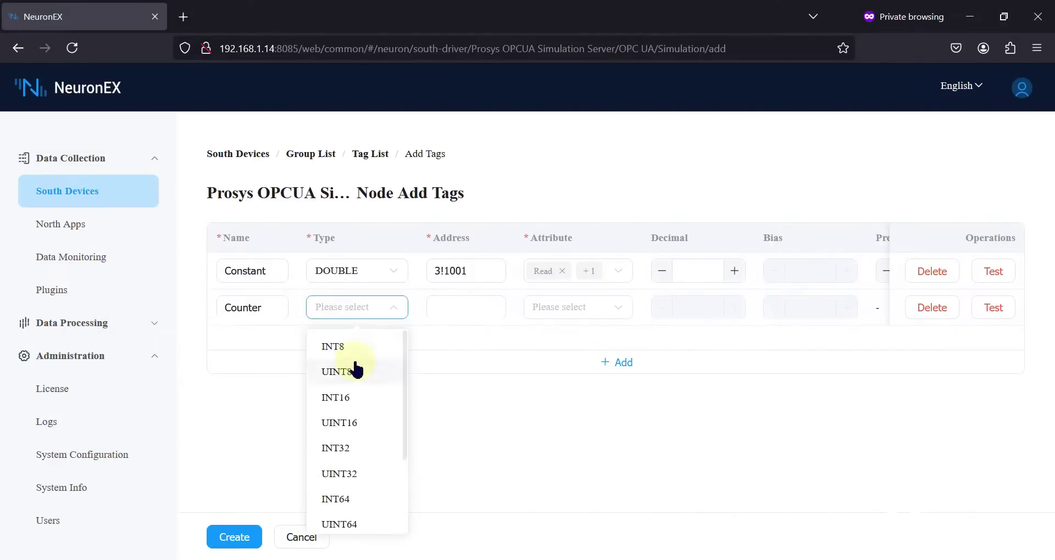
click(361, 446)
click(437, 311)
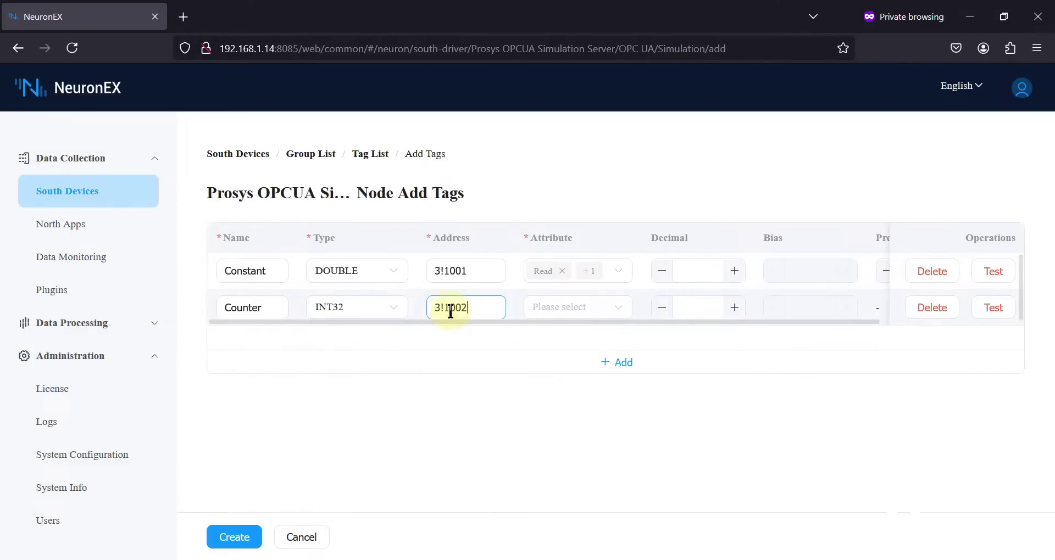
- Assign the Read attribute to the Counter tag and create both tags in the Simulation group
click(590, 308)
click(551, 349)
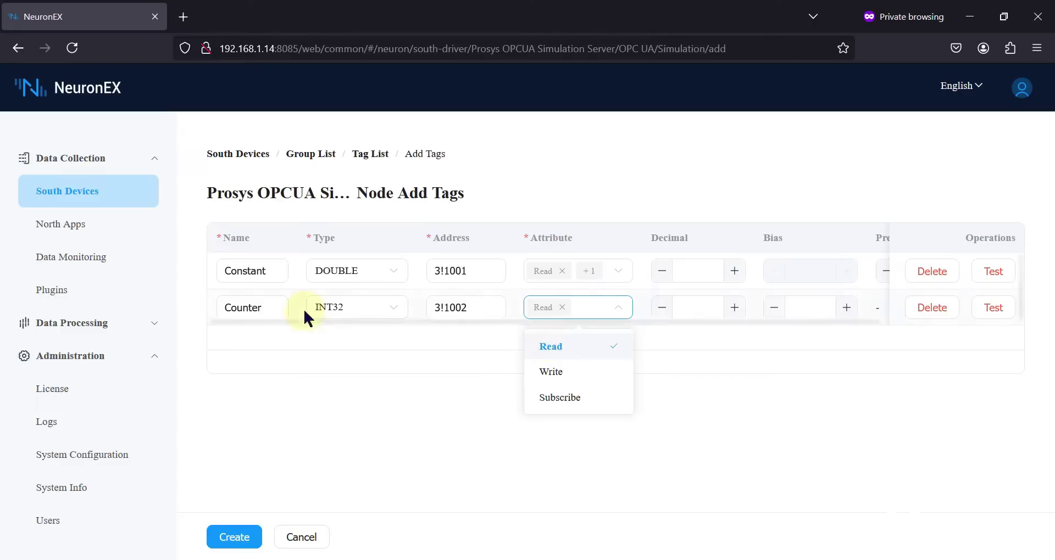
click(756, 407)
click(259, 537)
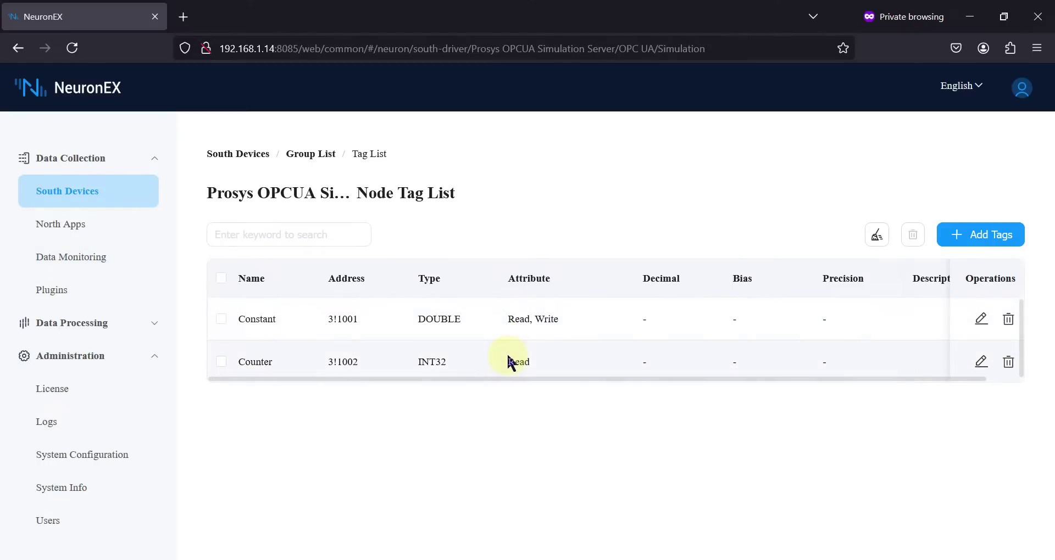
- Examine the live values of the Constant and Counter tags in NeuronEX's data monitoring
click(73, 258)
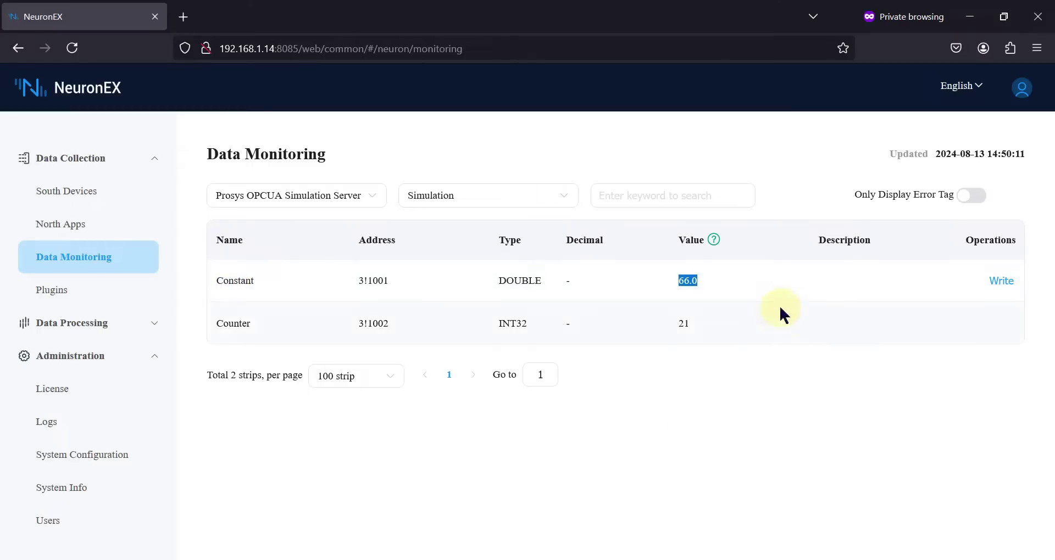
drag(698, 281, 693, 281)
double_click(234, 324)
click(680, 324)
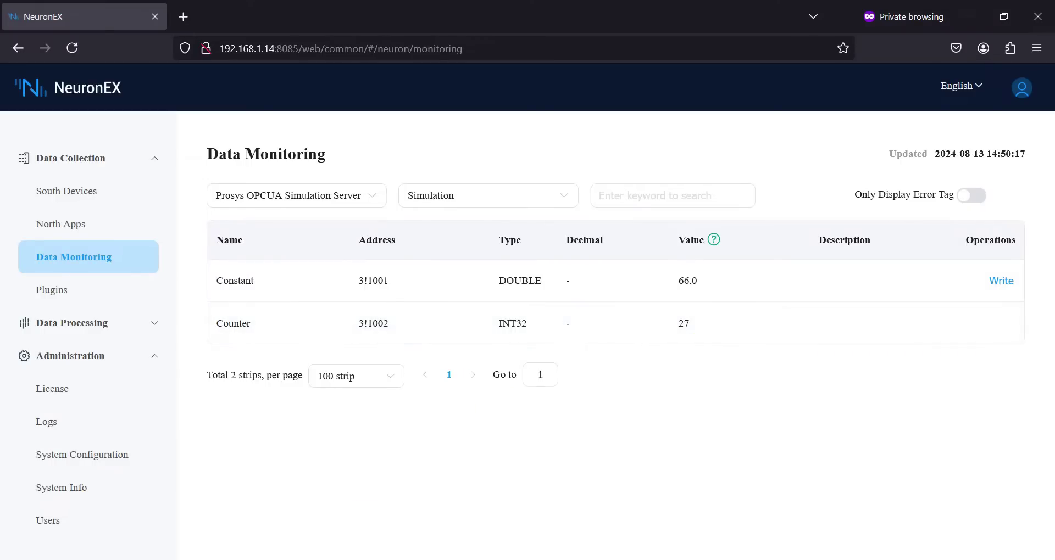
- Switch to the Prosys simulation server and inspect the Constant variable's current value for comparison with NeuronEX
mouse_move(355, 558)
click(355, 500)
drag(549, 233, 394, 170)
click(263, 485)
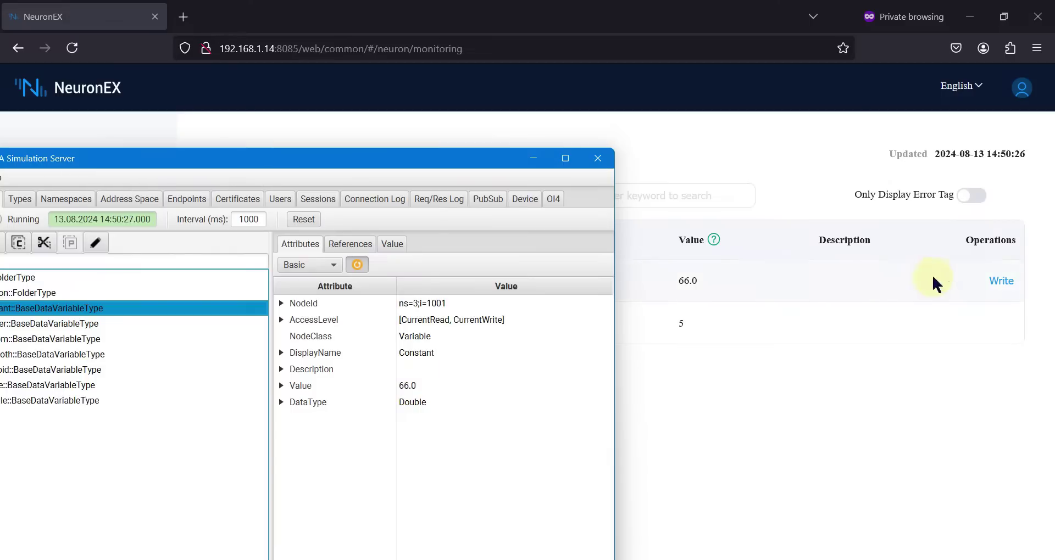
- Write the value 75.0 to the Constant tag from NeuronEX's data monitoring
click(699, 282)
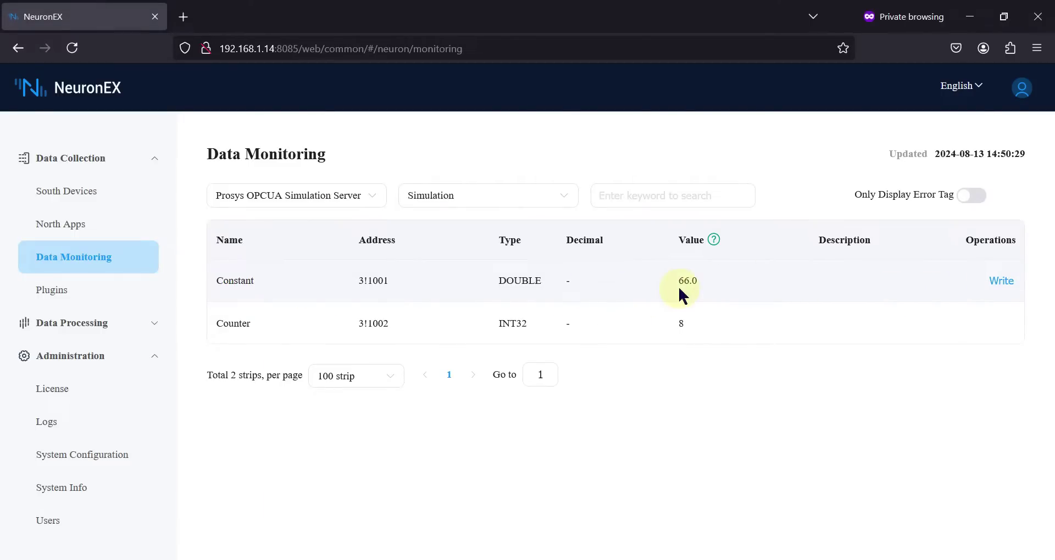
click(1009, 284)
click(547, 244)
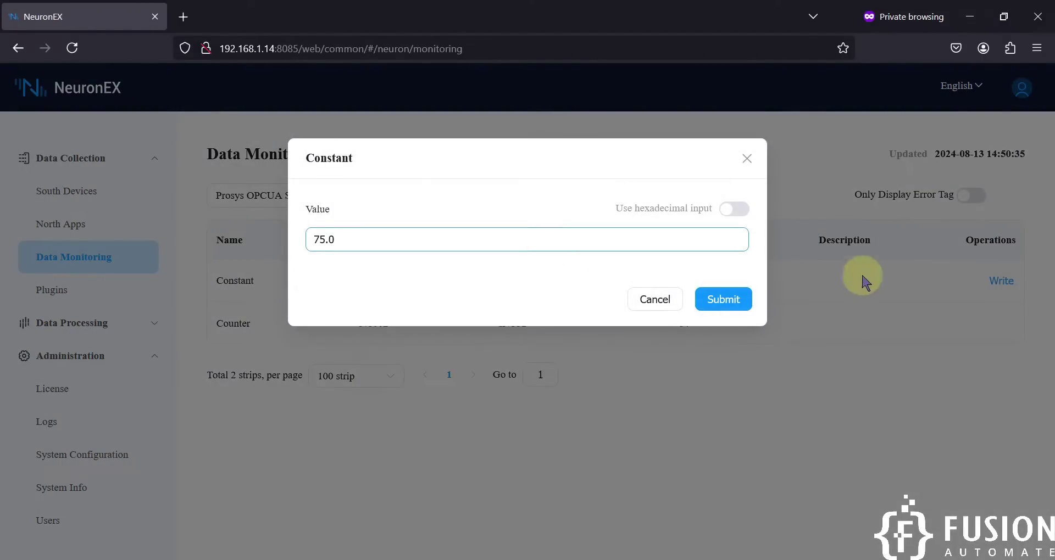
click(716, 305)
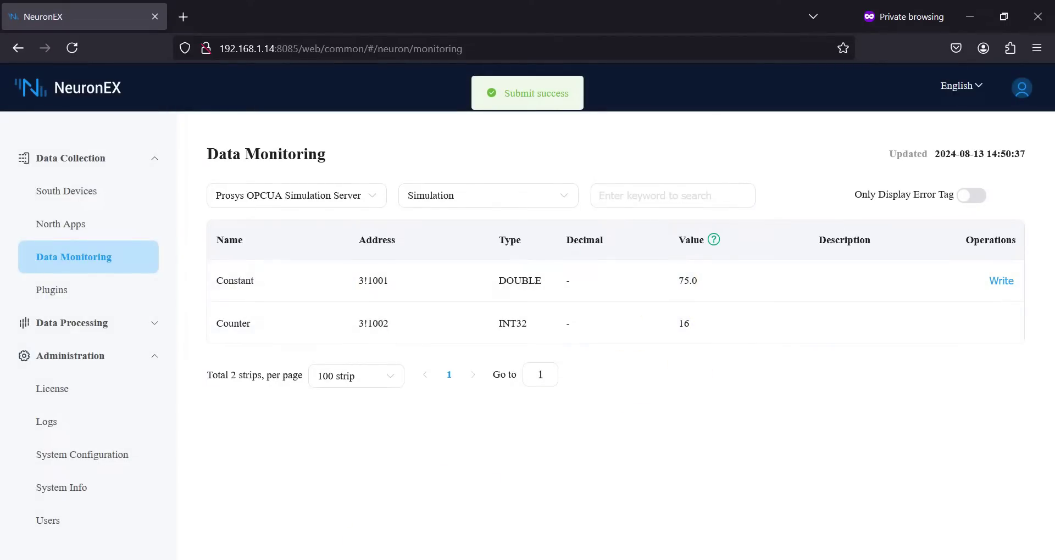
- Check the Constant variable's value in Prosys after the write from NeuronEX
key(alt+Tab)
click(411, 387)
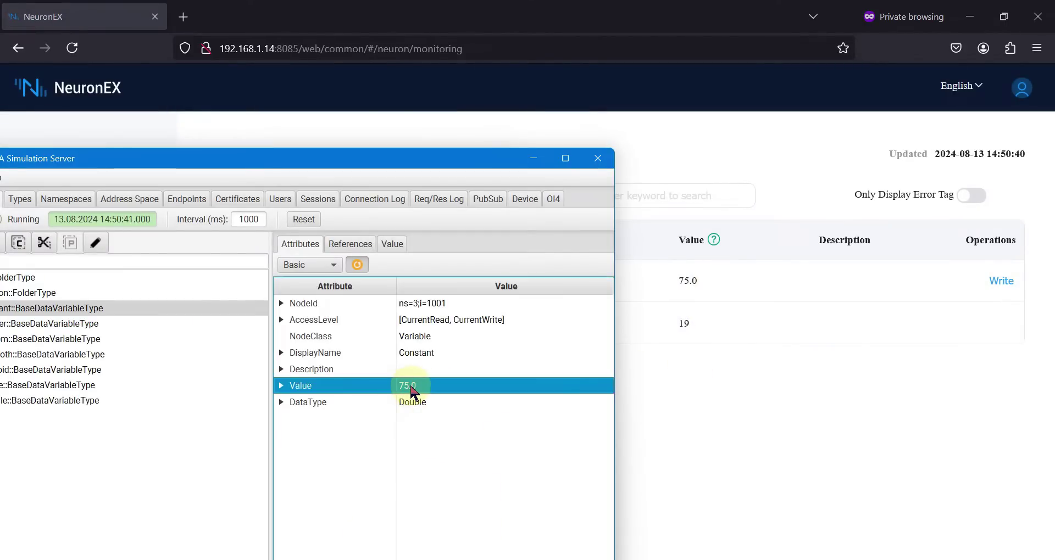
drag(86, 163, 471, 175)
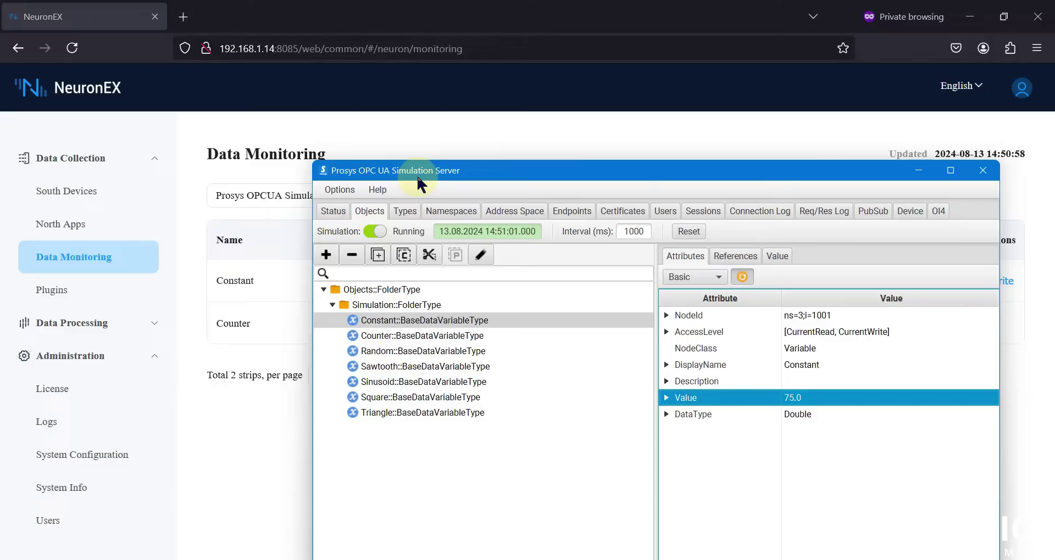
- Review the connection settings for a new south device with the OPC UA plugin, and leave the form without adding the device
click(96, 202)
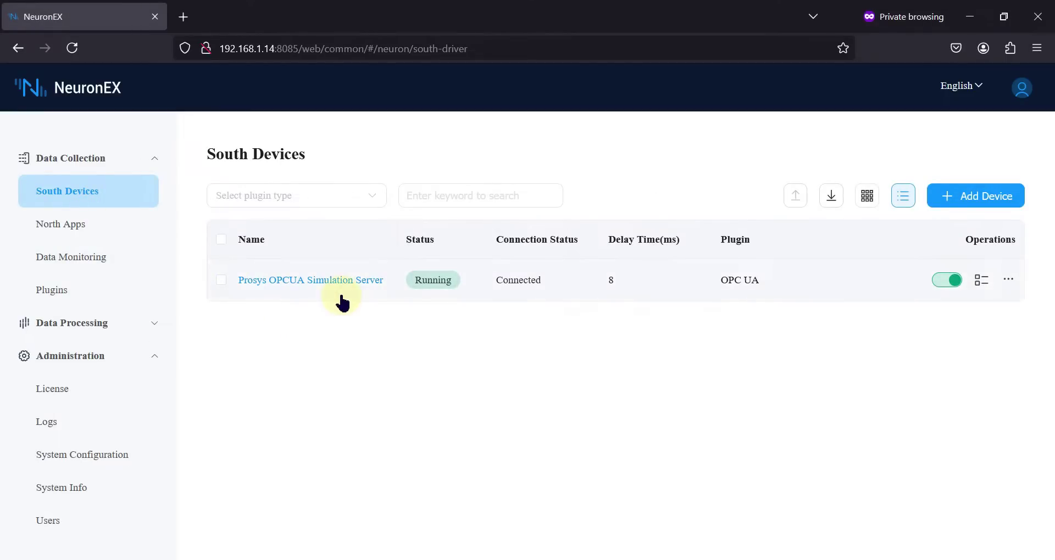
click(966, 197)
click(330, 257)
click(430, 326)
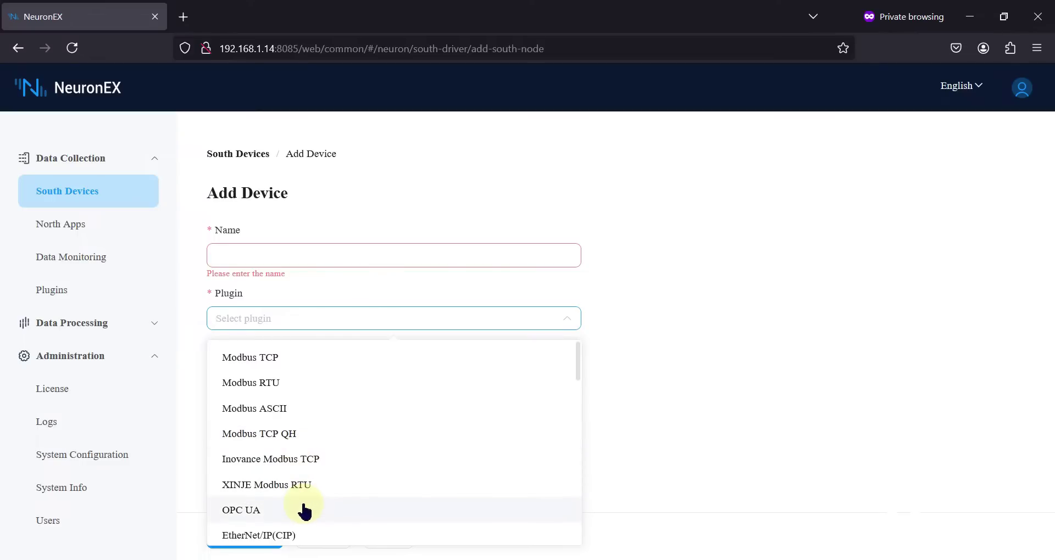
click(301, 508)
scroll(299, 294, down, 2)
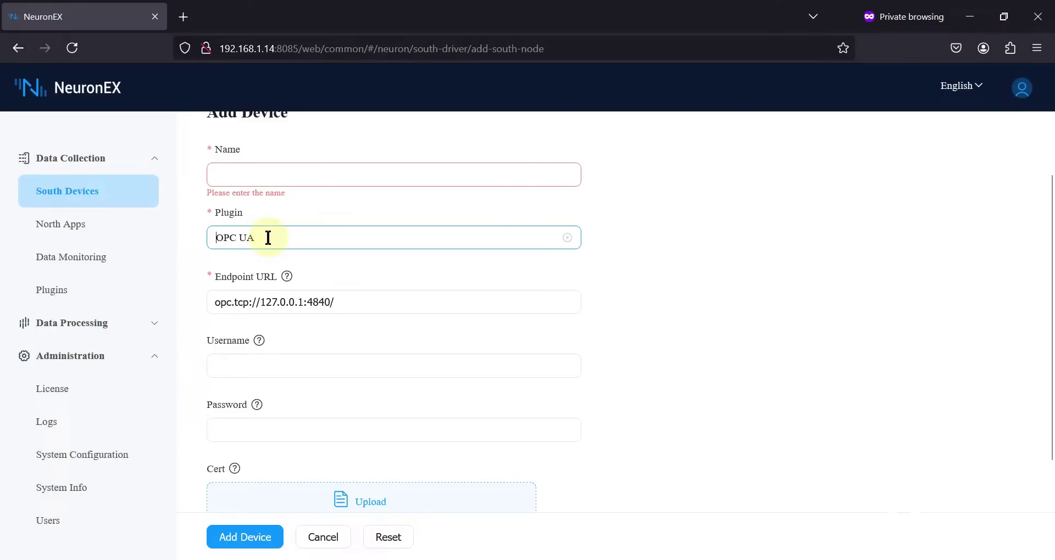
click(233, 240)
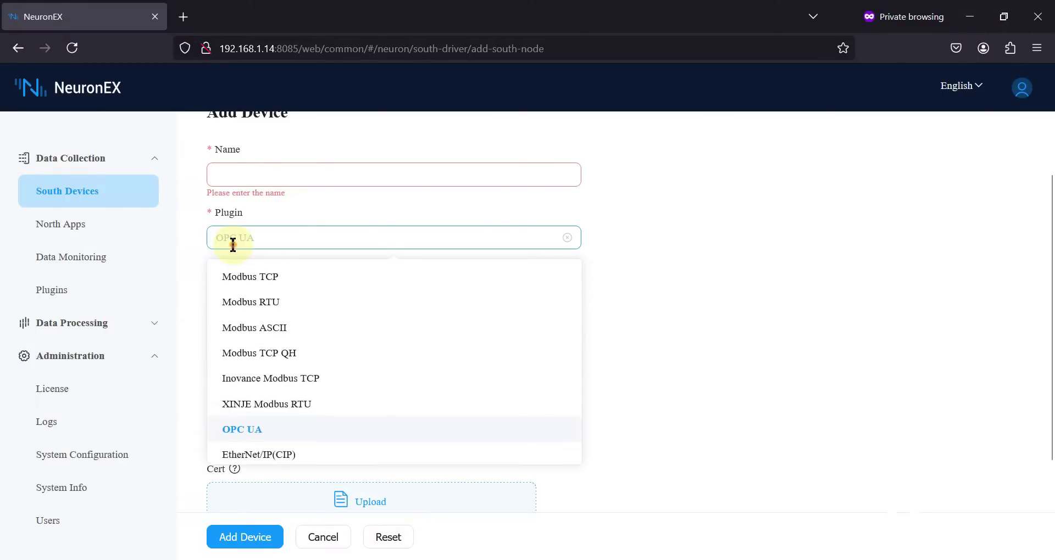
click(233, 245)
drag(357, 302, 198, 306)
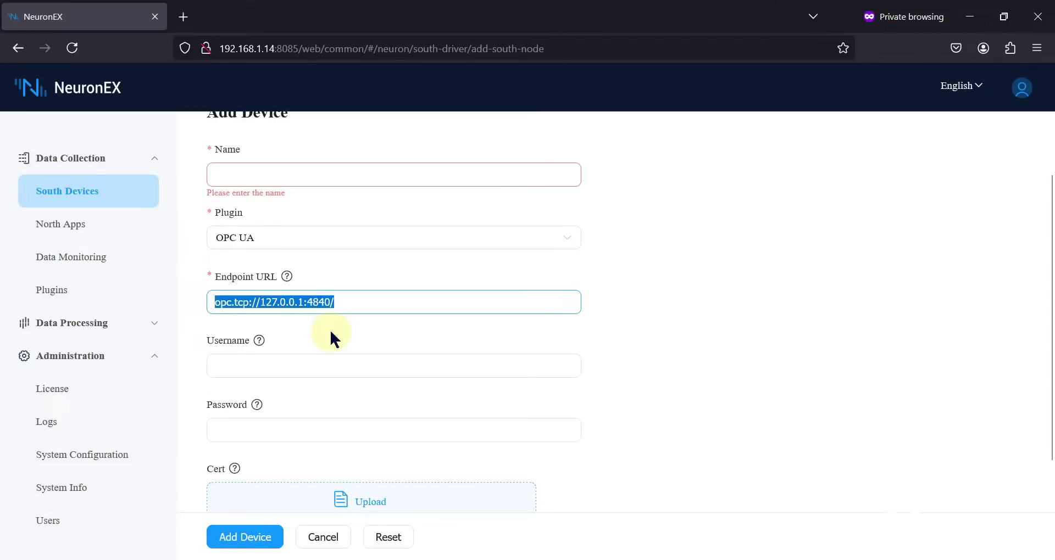
scroll(329, 329, down, 2)
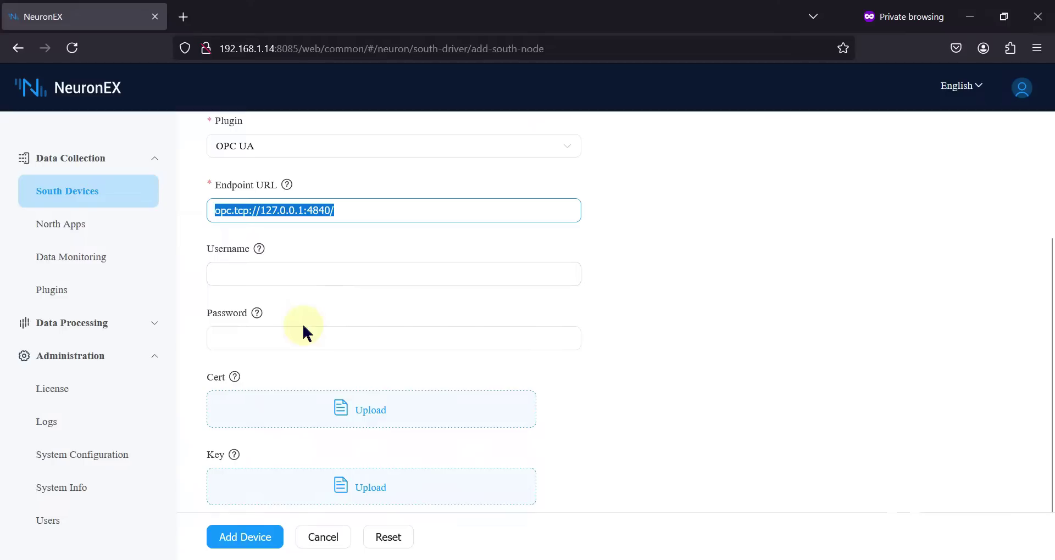
scroll(304, 337, down, 1)
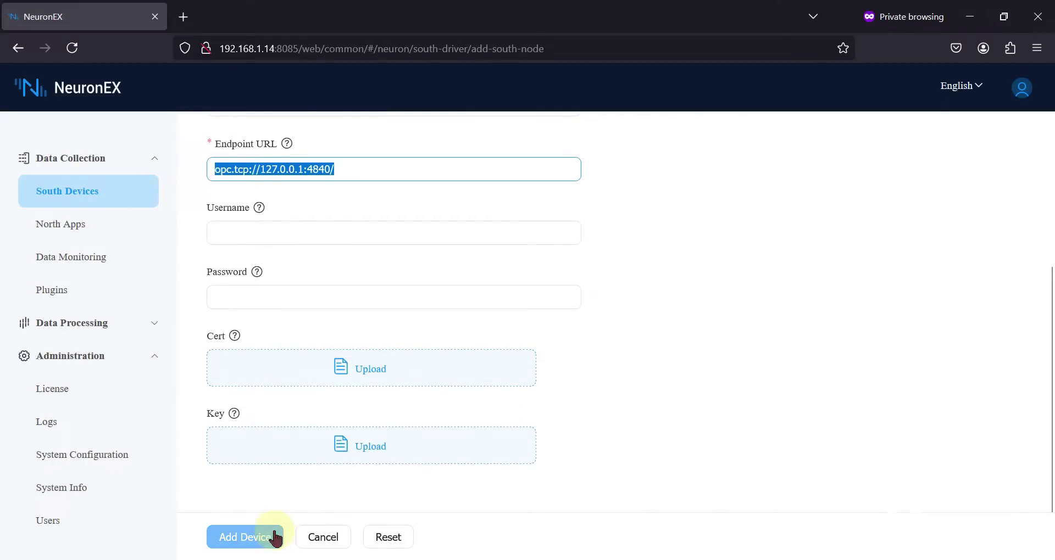
click(315, 542)
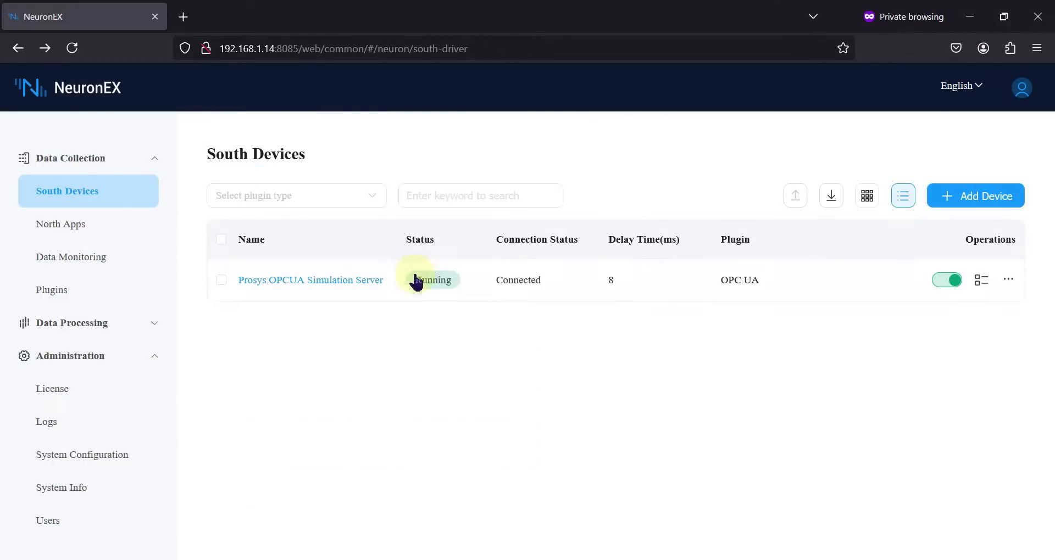
- Review the tags in the Prosys device's Simulation group alongside the variables in the Prosys simulation server
click(501, 287)
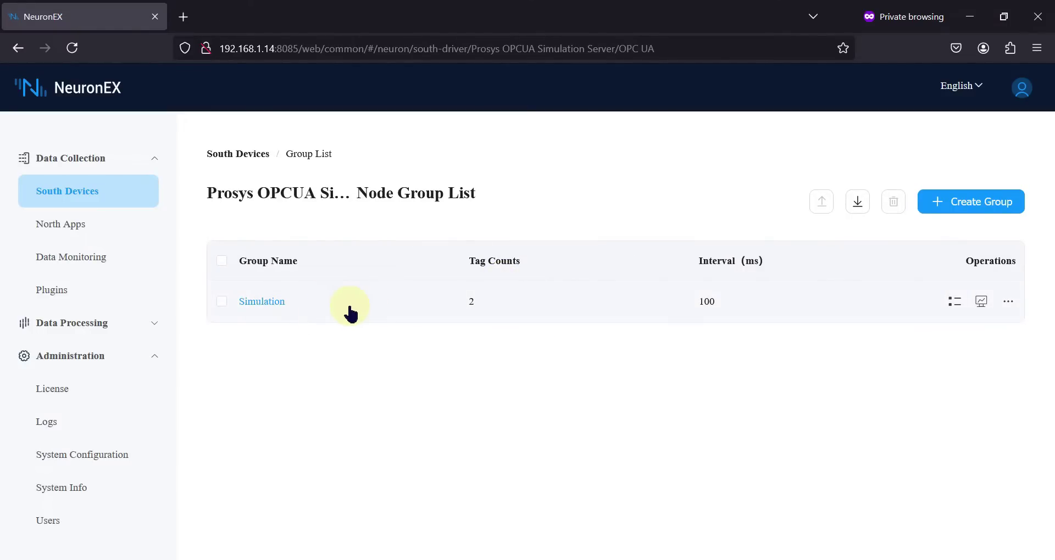
click(472, 307)
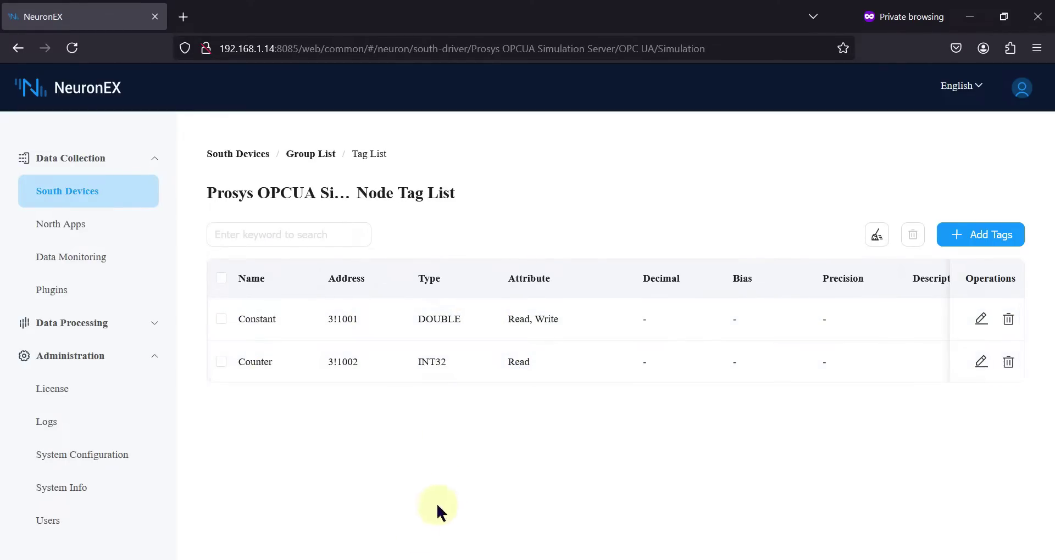
key(alt+Tab)
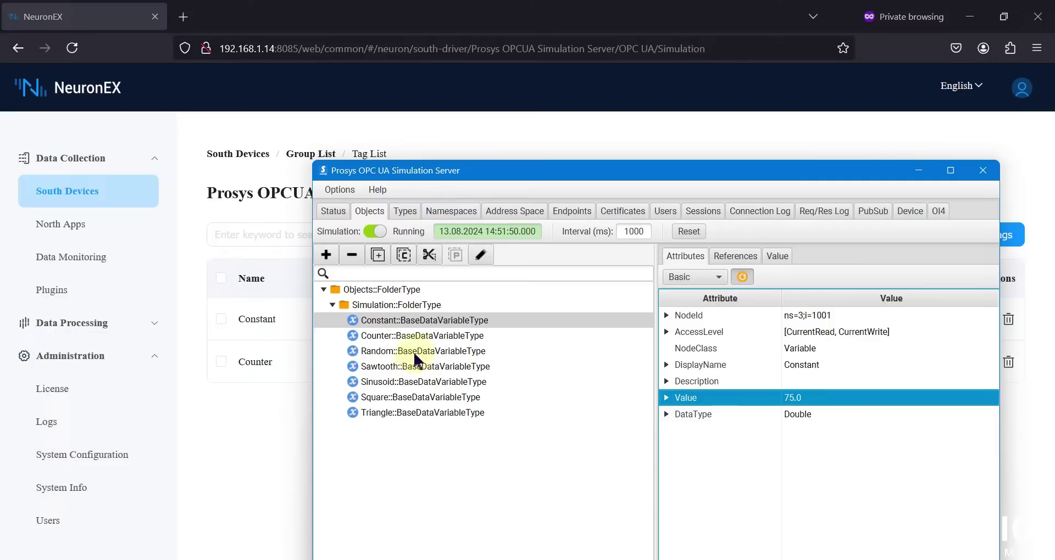
click(284, 426)
- View the Simulation group's live tag data from the group list and return to the South Devices overview
click(317, 155)
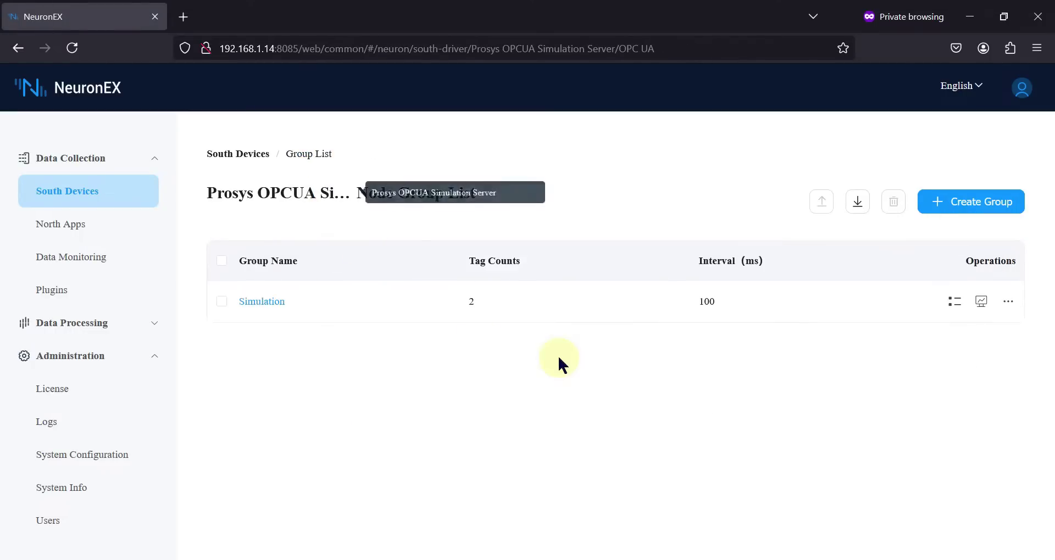
click(979, 304)
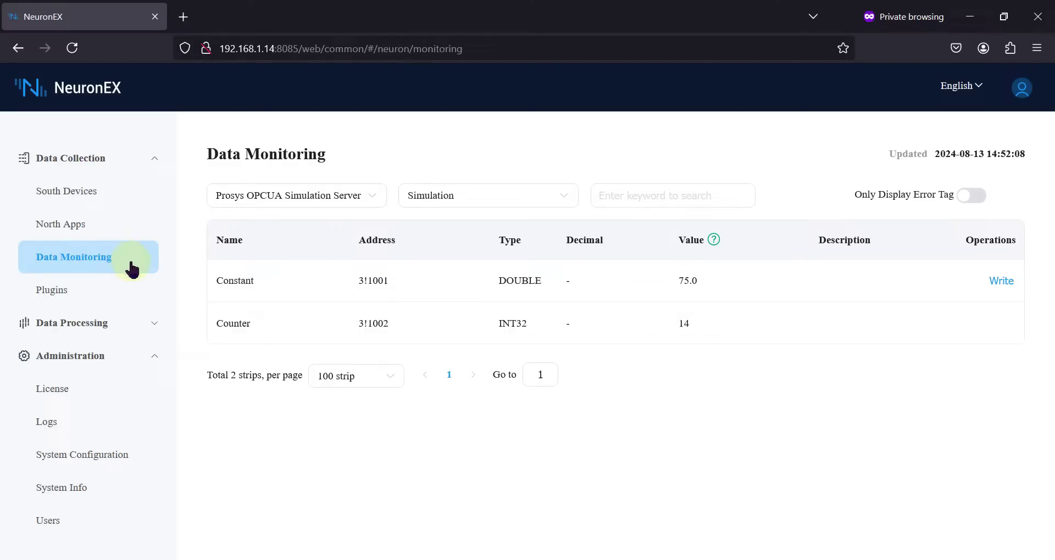
click(75, 193)
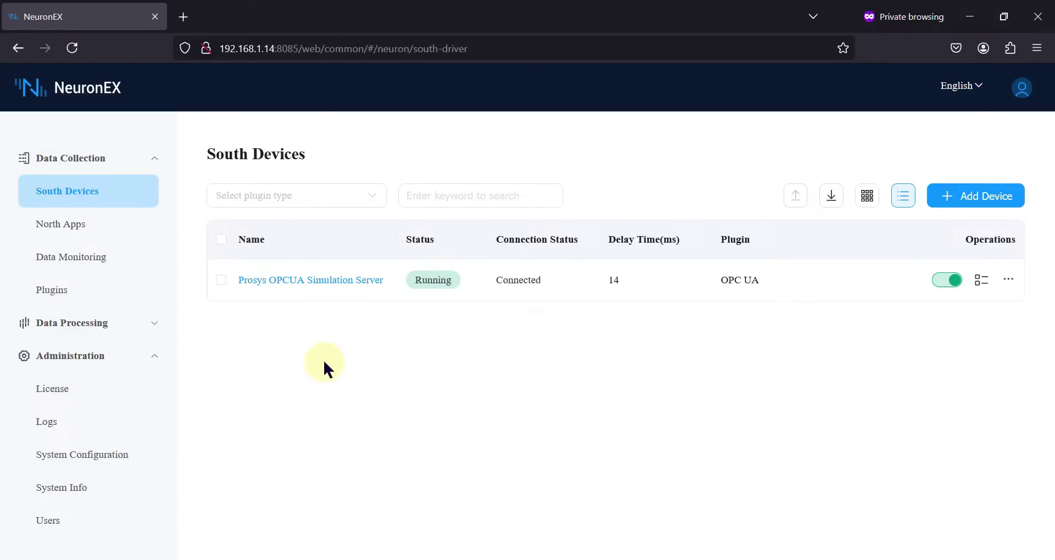
- Switch to the Fusion Automate training page and look through the southbound device lessons down to the North Apps section
mouse_move(174, 559)
click(174, 500)
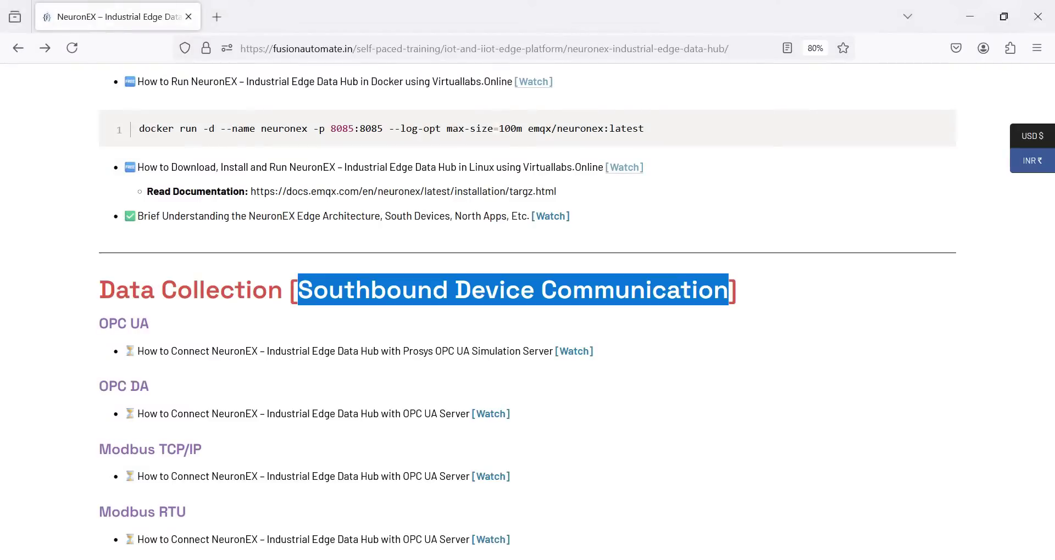
double_click(165, 352)
double_click(235, 351)
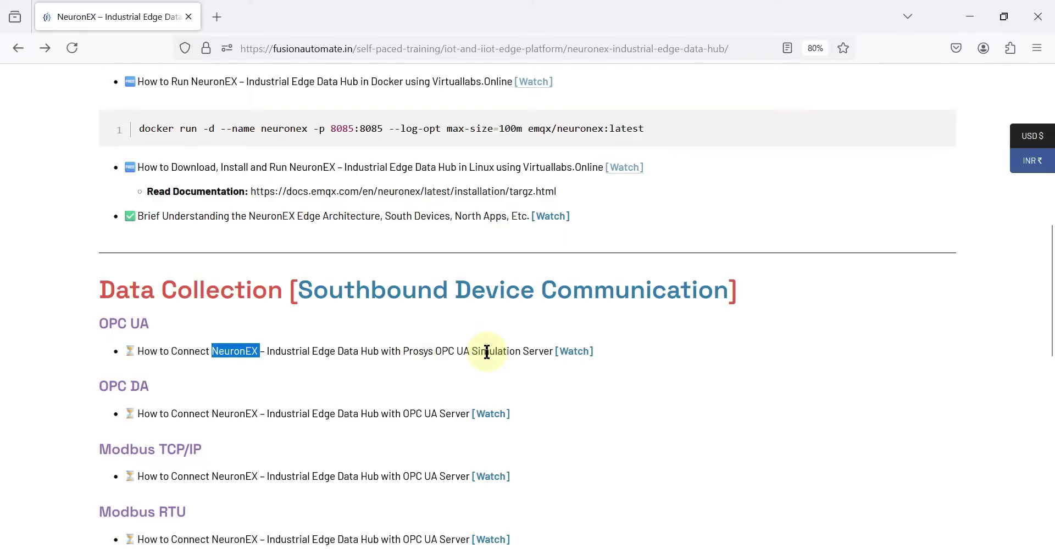
scroll(487, 355, down, 1)
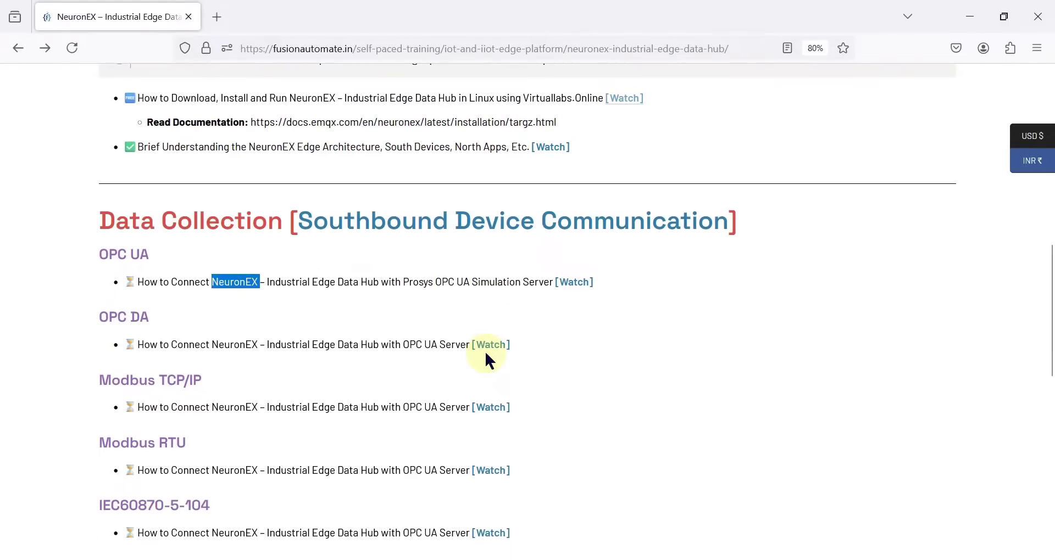
scroll(488, 357, down, 5)
double_click(281, 376)
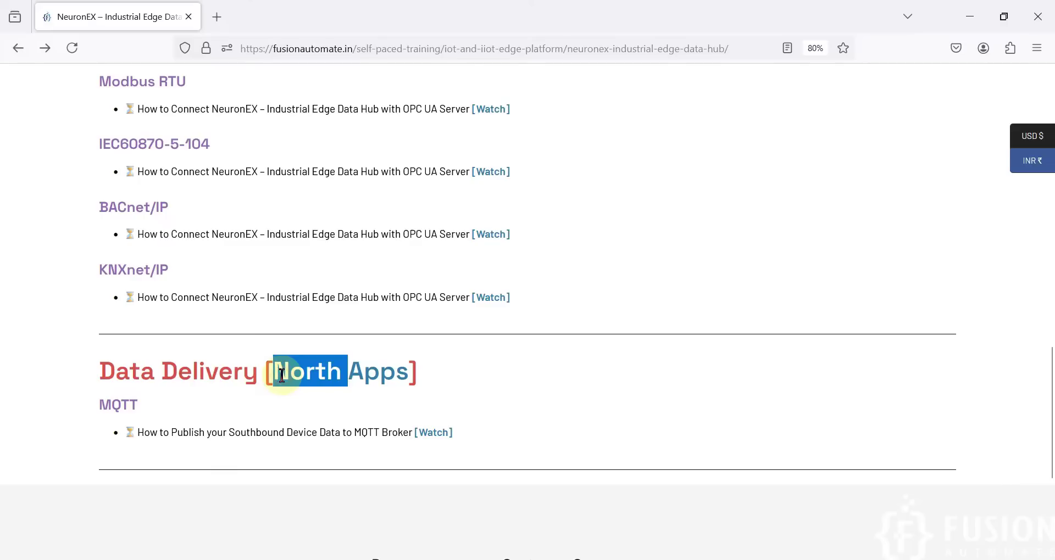
- Review the Data Collection lessons on the training page, from the OPC UA lesson through the other southbound protocols
click(280, 376)
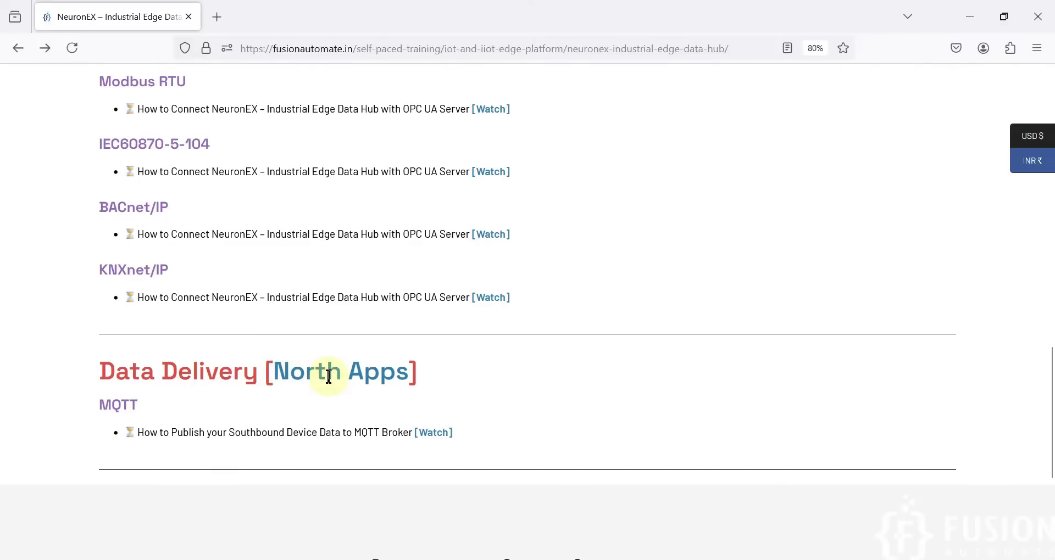
scroll(328, 376, up, 1)
scroll(327, 374, up, 5)
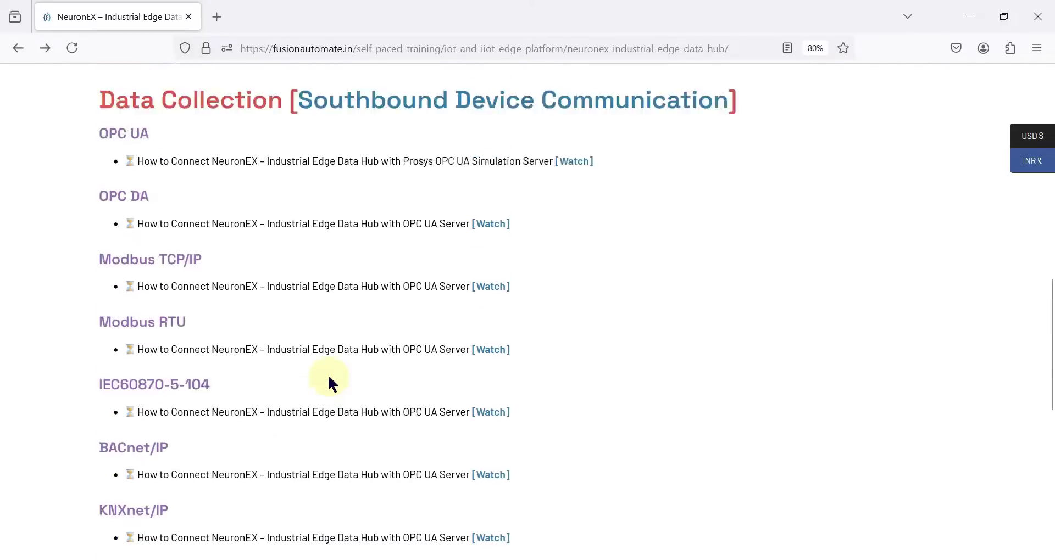
double_click(148, 277)
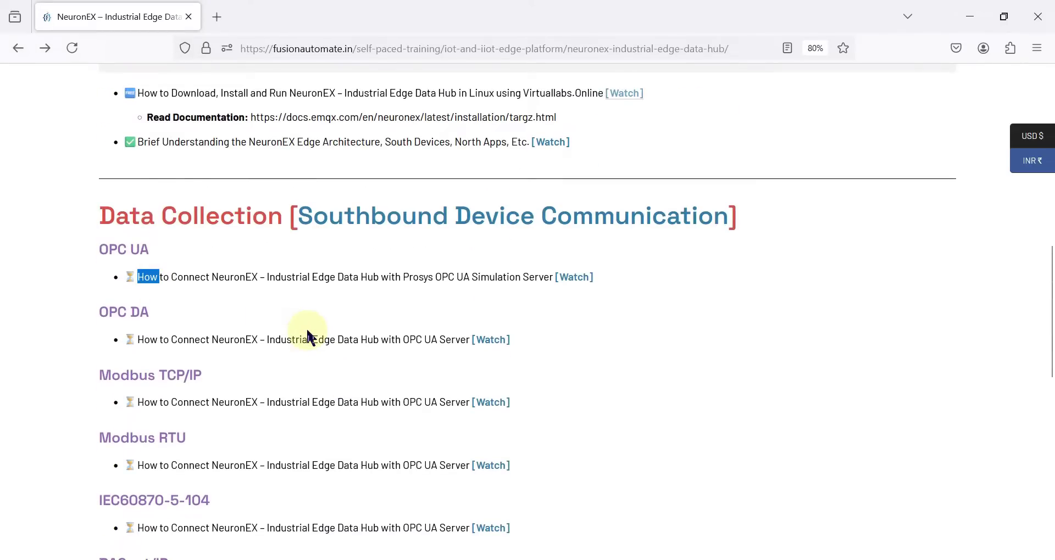
scroll(310, 337, down, 1)
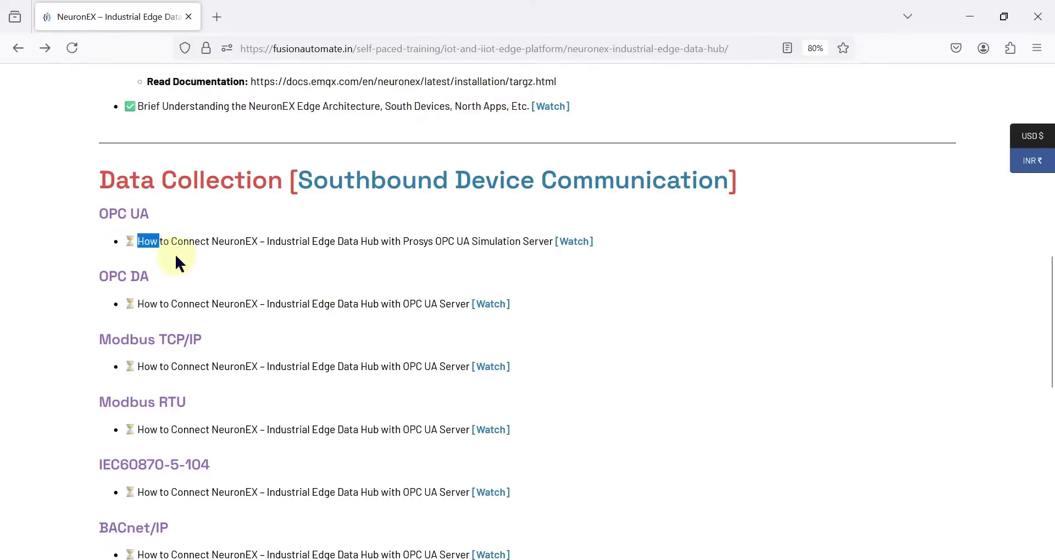
scroll(165, 245, down, 1)
double_click(179, 142)
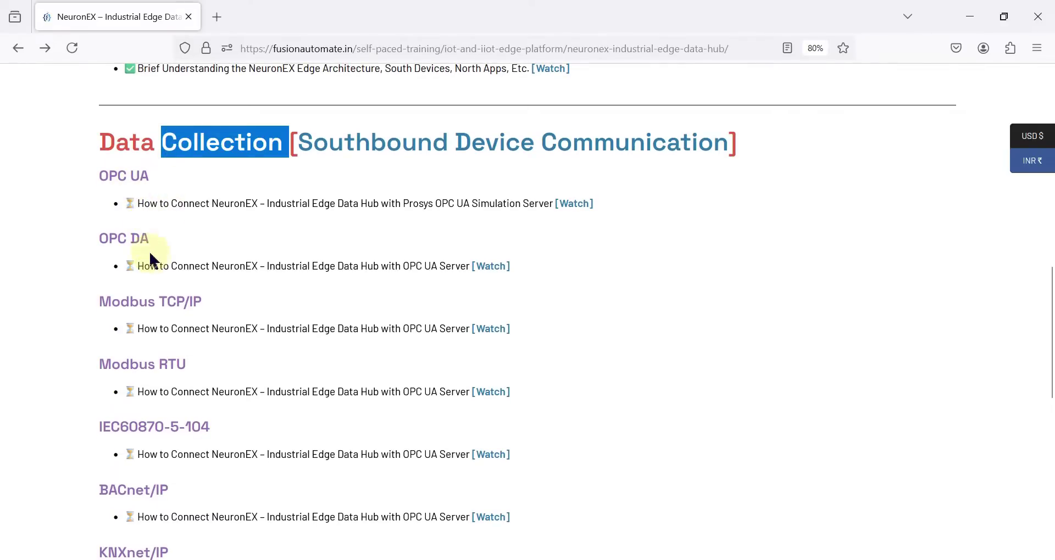
scroll(159, 324, down, 2)
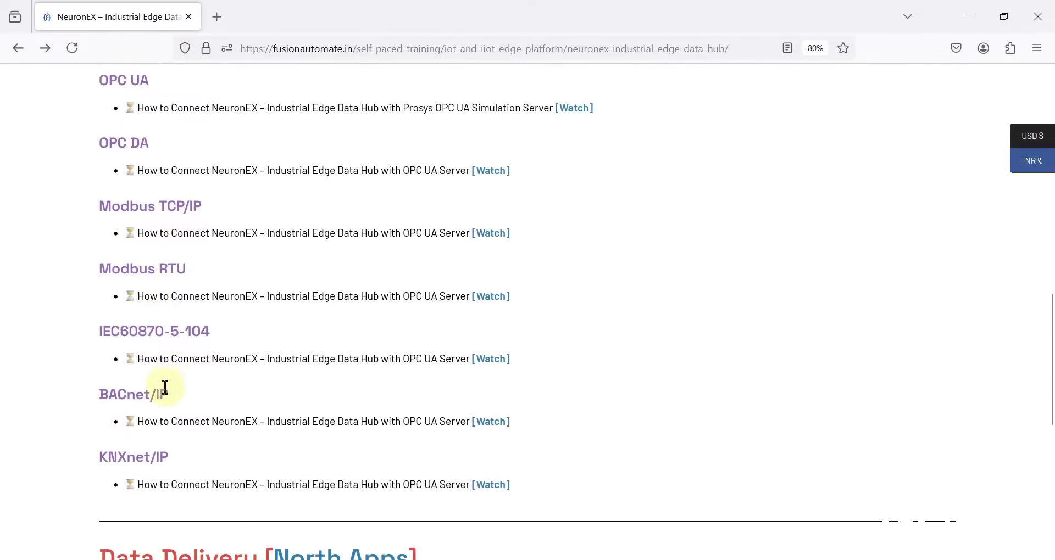
scroll(308, 425, up, 1)
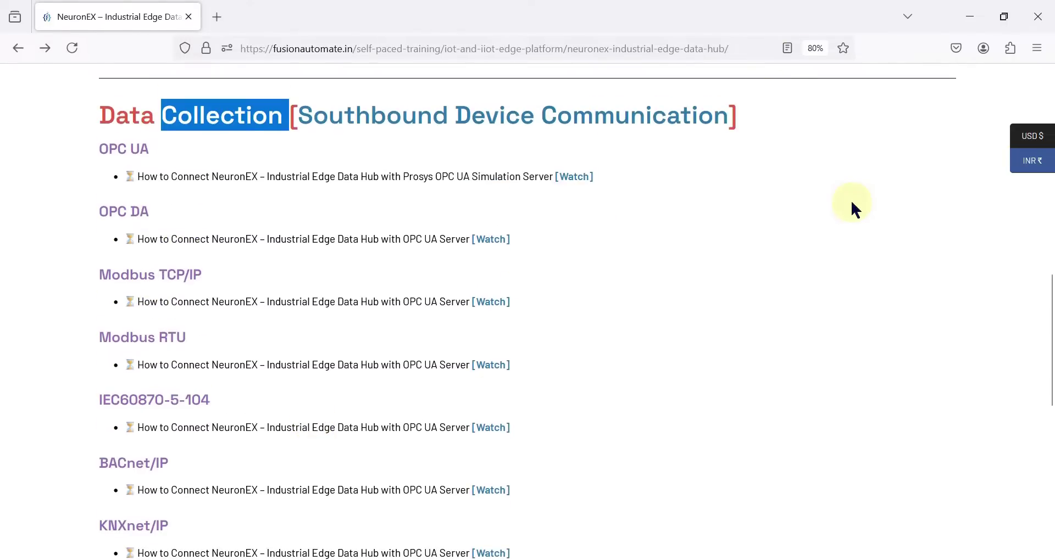
click(856, 210)
scroll(949, 117, up, 1)
- Minimize the training page, NeuronEX, Command Prompt and Prosys OPC UA Simulation Server windows to clear the desktop
click(969, 11)
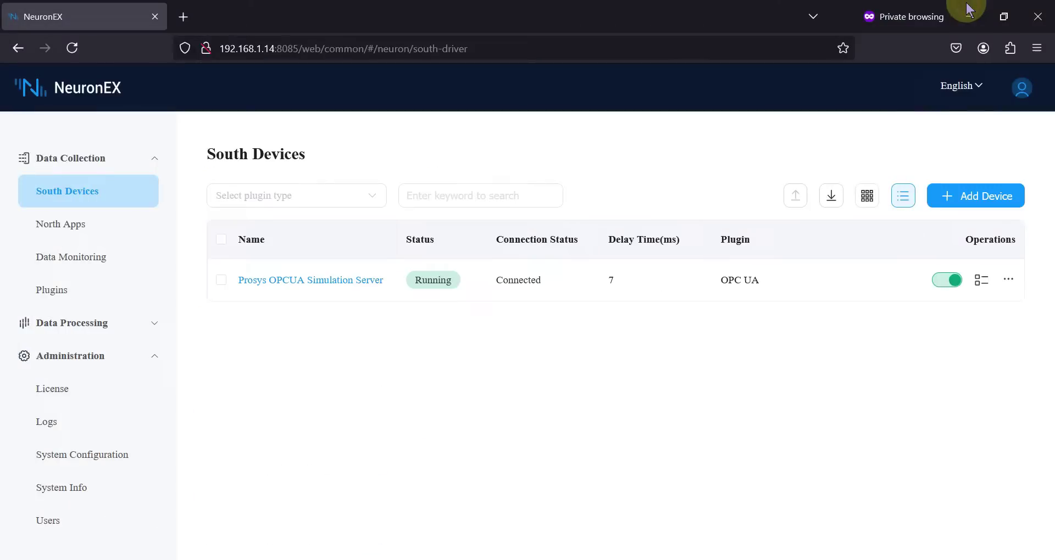
click(969, 22)
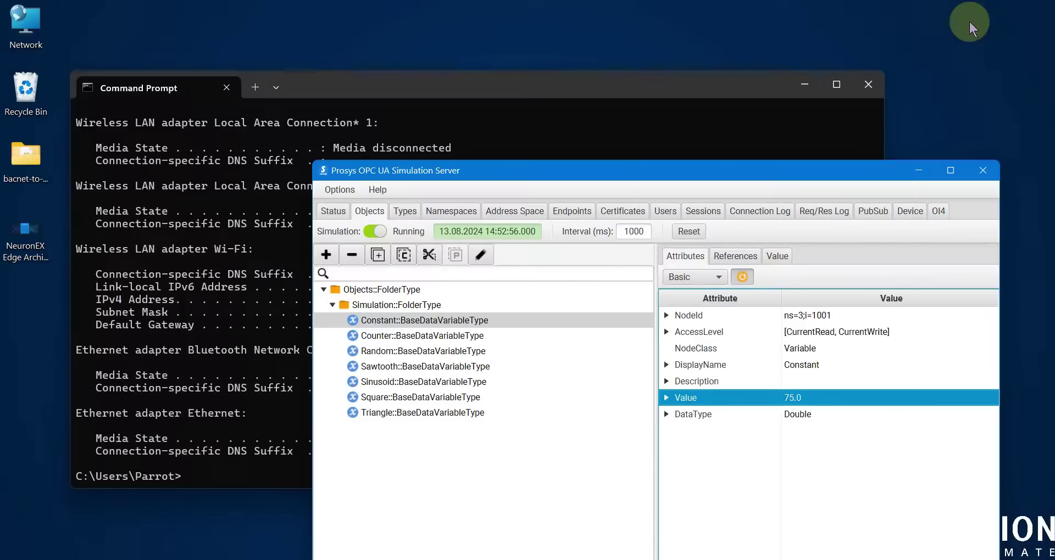
click(805, 87)
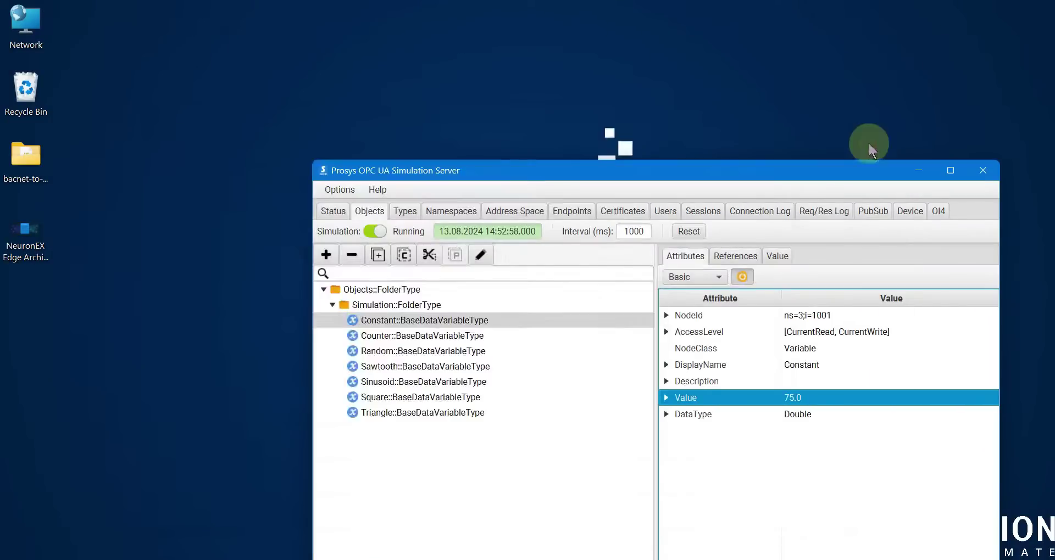
click(914, 170)
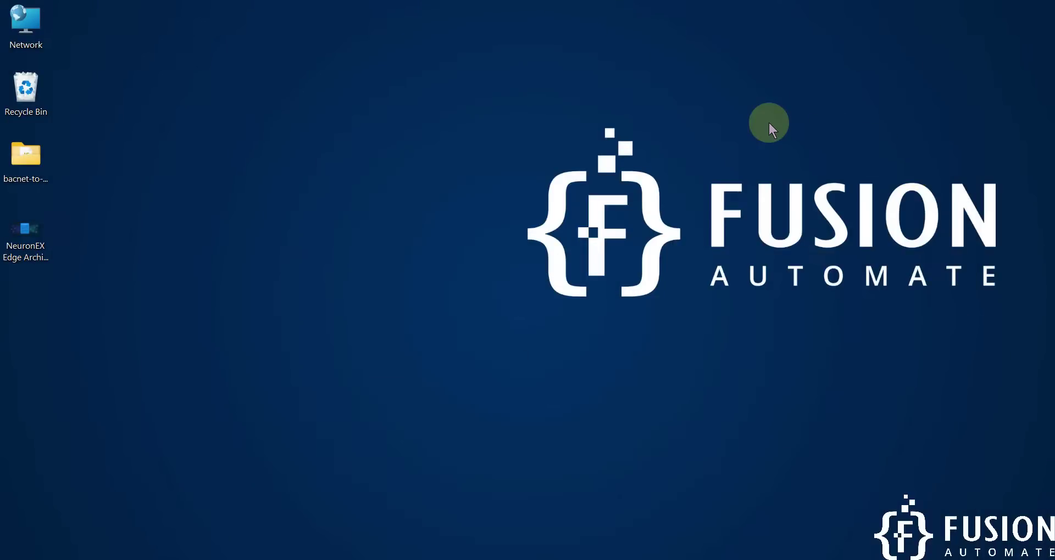